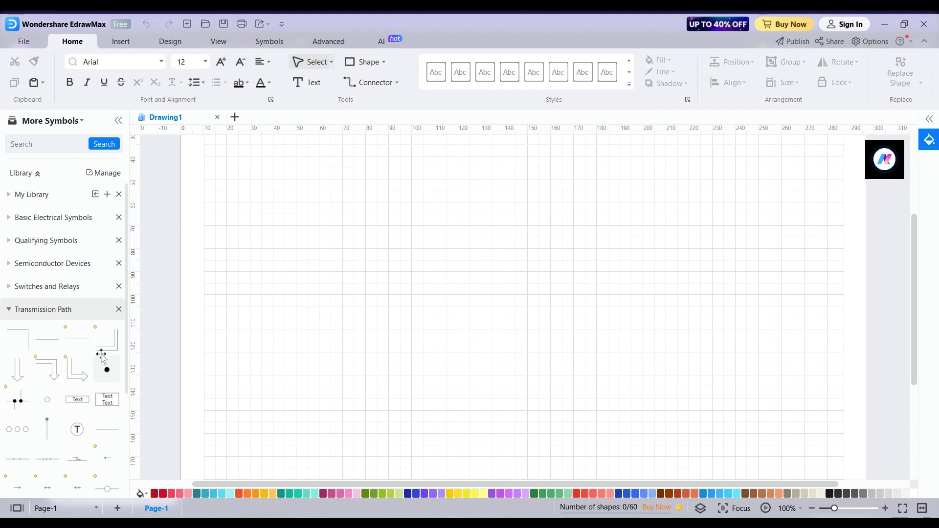
Look through the Transmission Path and Basic Electrical Symbols libraries for a suitable switch symbol
scroll(59, 288, down, 1)
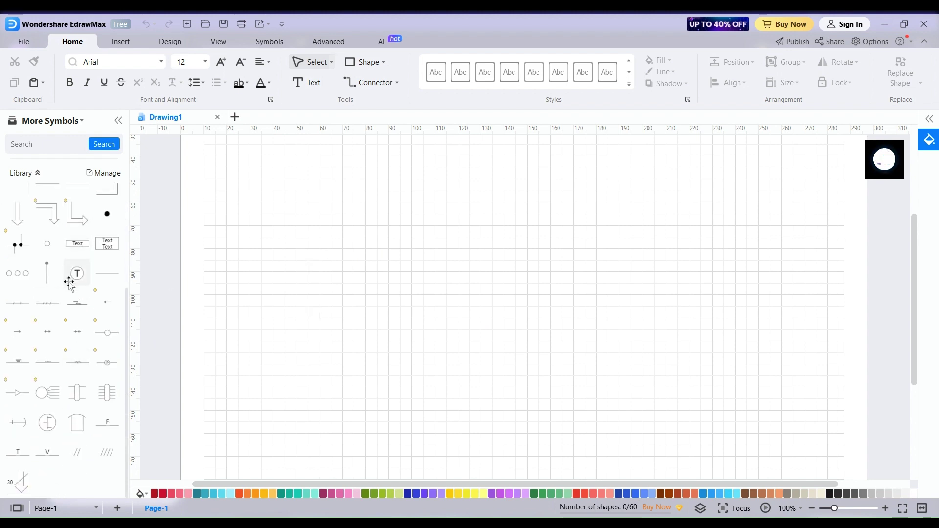
scroll(65, 326, up, 1)
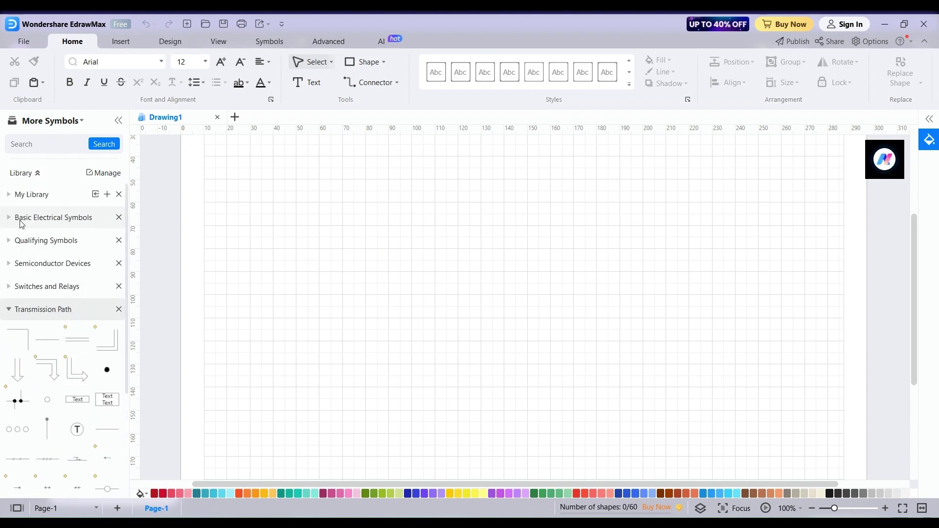
click(15, 223)
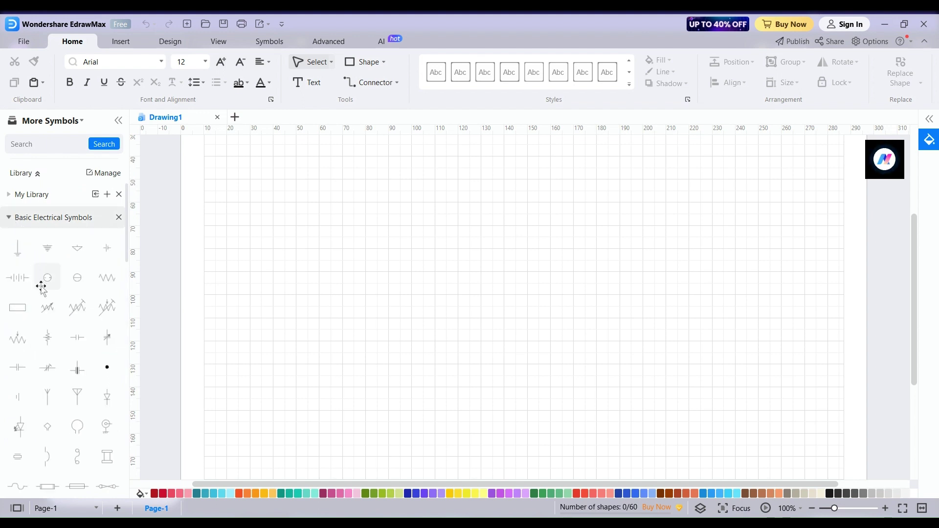
scroll(42, 289, down, 5)
scroll(42, 290, down, 4)
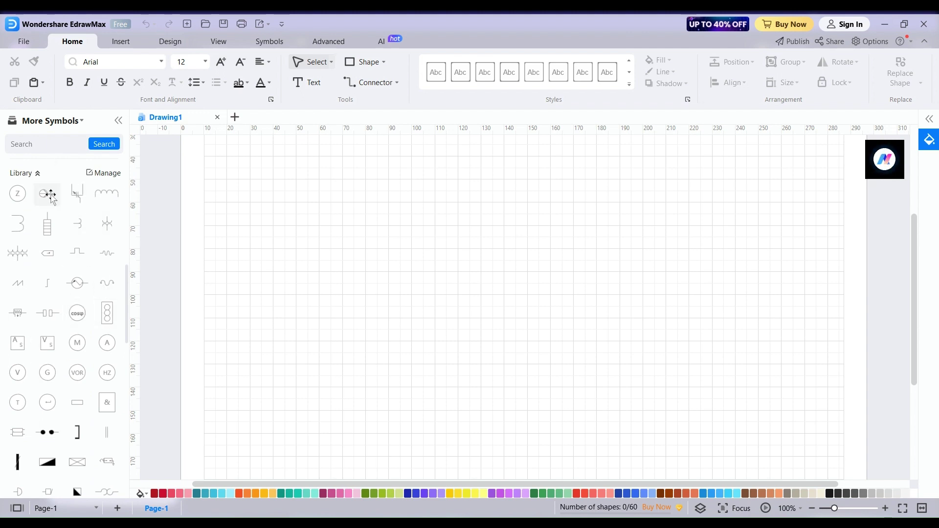
click(37, 146)
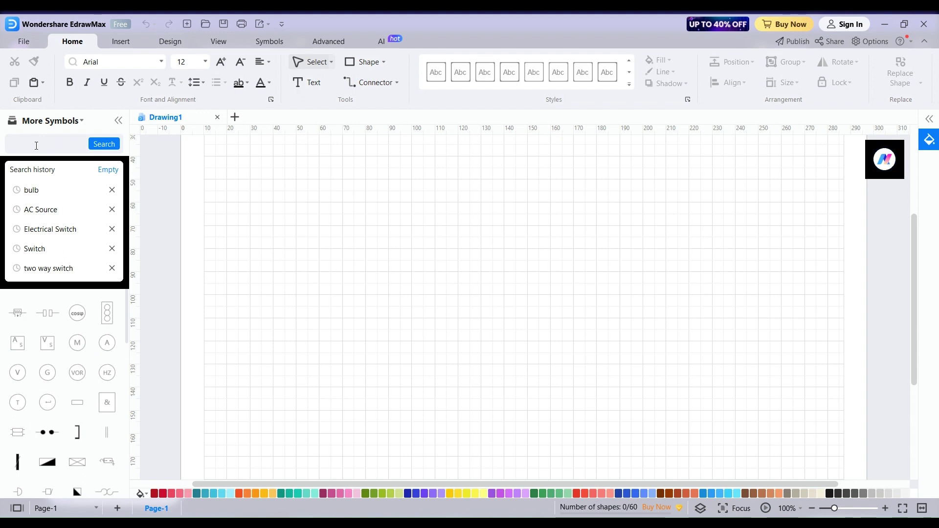
click(109, 315)
drag(109, 317, 419, 208)
click(315, 255)
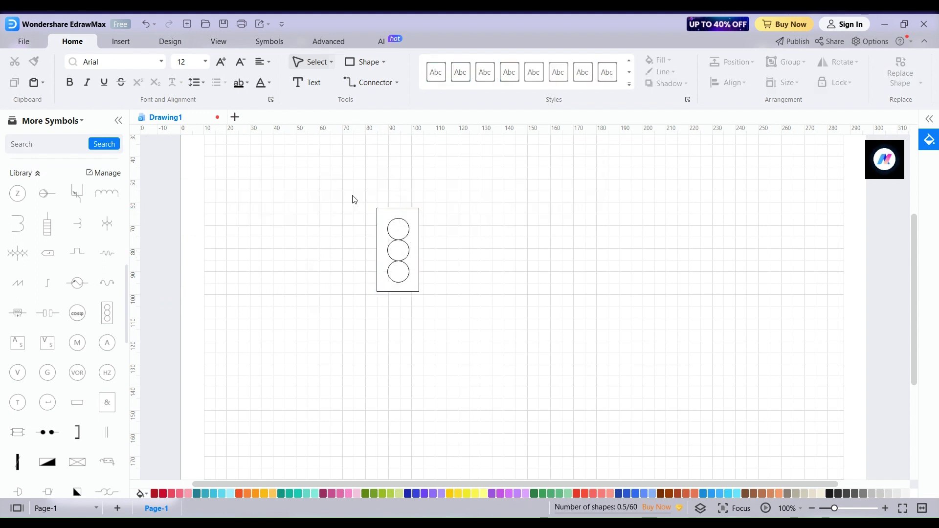
drag(391, 242, 445, 309)
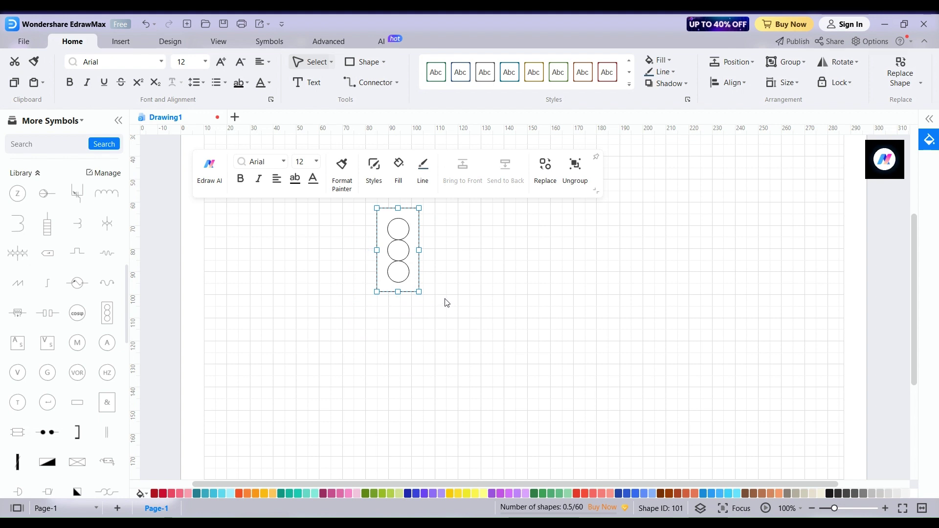
key(Delete)
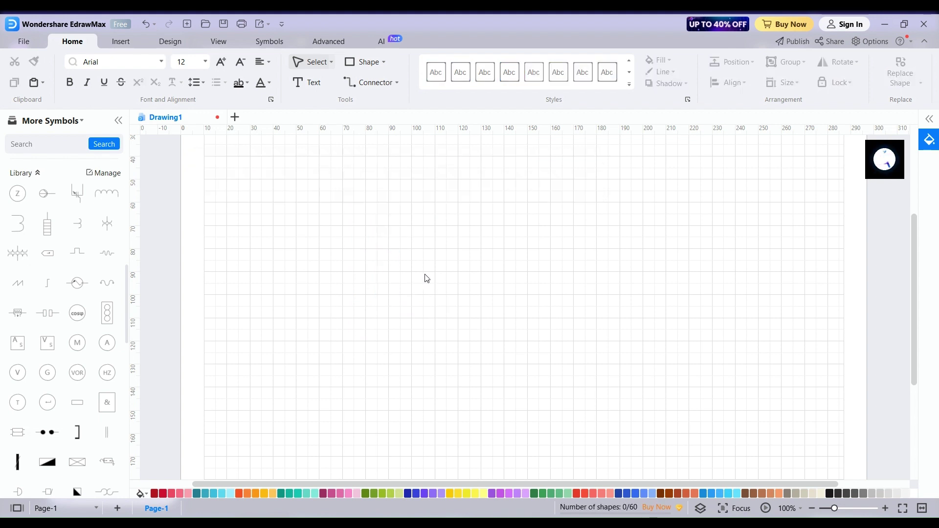
Draw a tall rectangle about 22 mm wide and 51 mm high, with a small circle inside near its upper edge
click(383, 63)
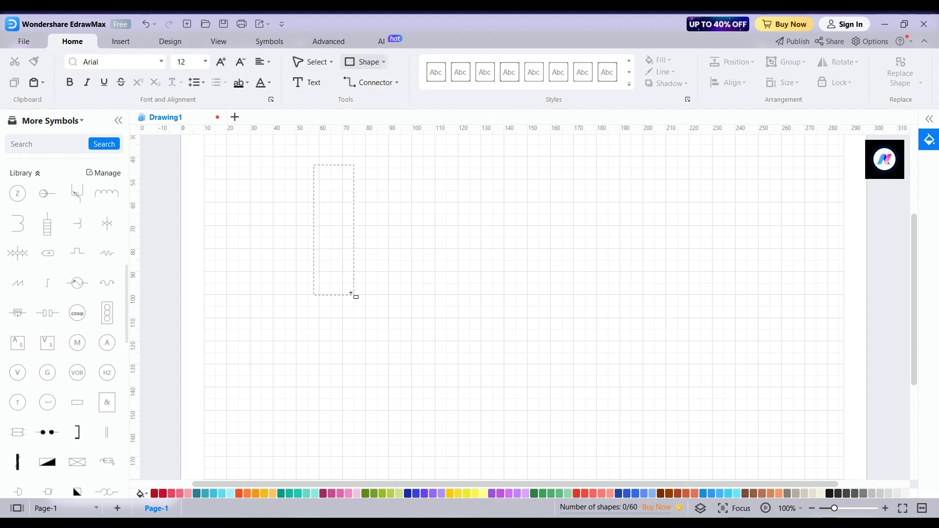
mouse_move(351, 294)
mouse_down()
mouse_move(364, 307)
mouse_move(364, 274)
mouse_move(366, 283)
mouse_up()
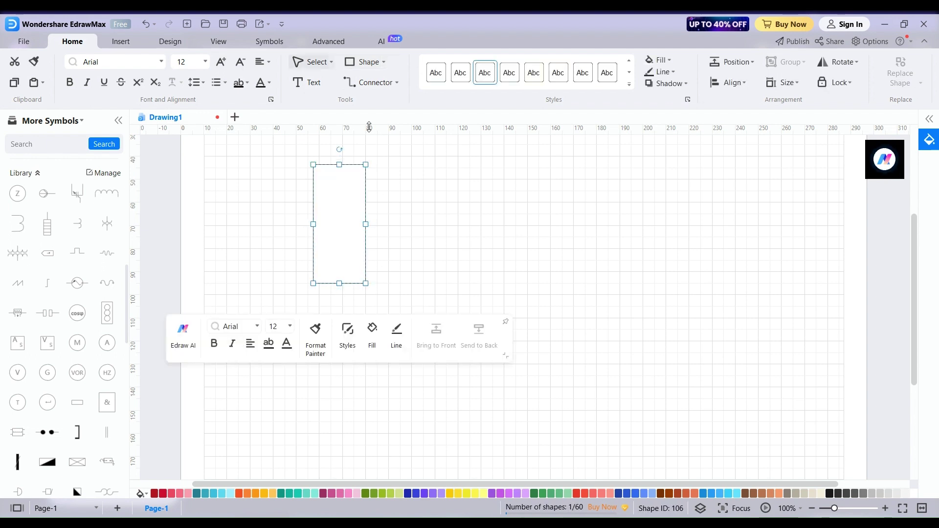
click(384, 61)
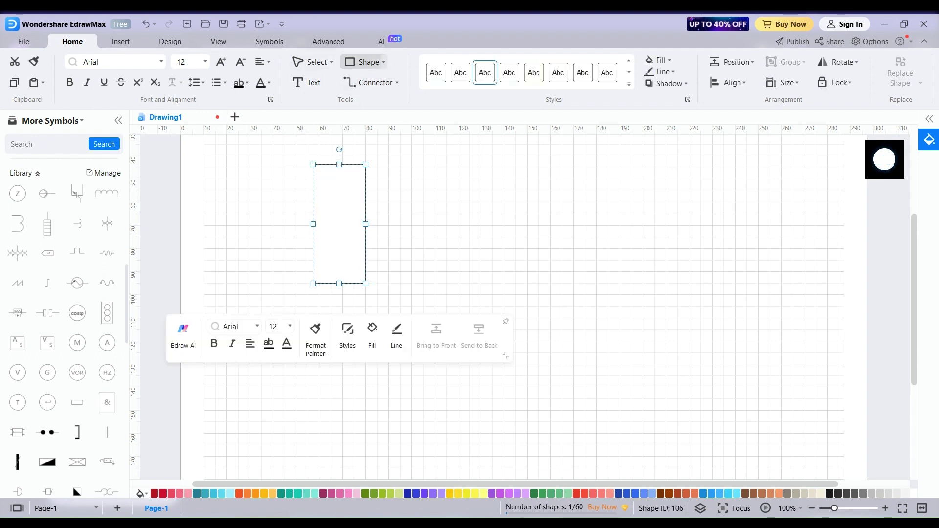
click(372, 103)
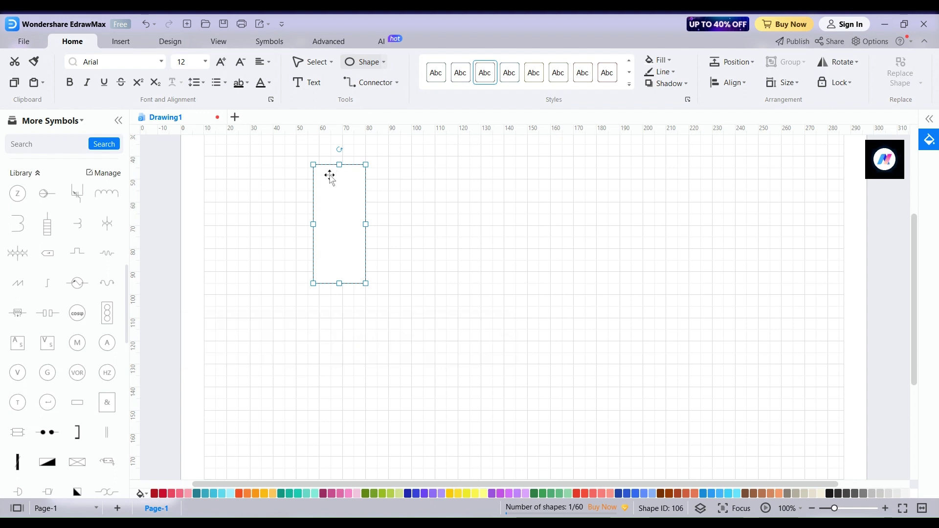
drag(373, 184, 338, 188)
Duplicate the circle twice and stack the copies evenly below the first one inside the rectangle
key(ctrl+v)
key(ctrl+v)
click(387, 206)
drag(397, 211, 331, 222)
click(420, 232)
drag(418, 237, 339, 260)
key(ctrl+z)
click(357, 255)
Add the text label "L1" and place it just above the uppermost circle in the rectangle
double_click(357, 203)
double_click(416, 214)
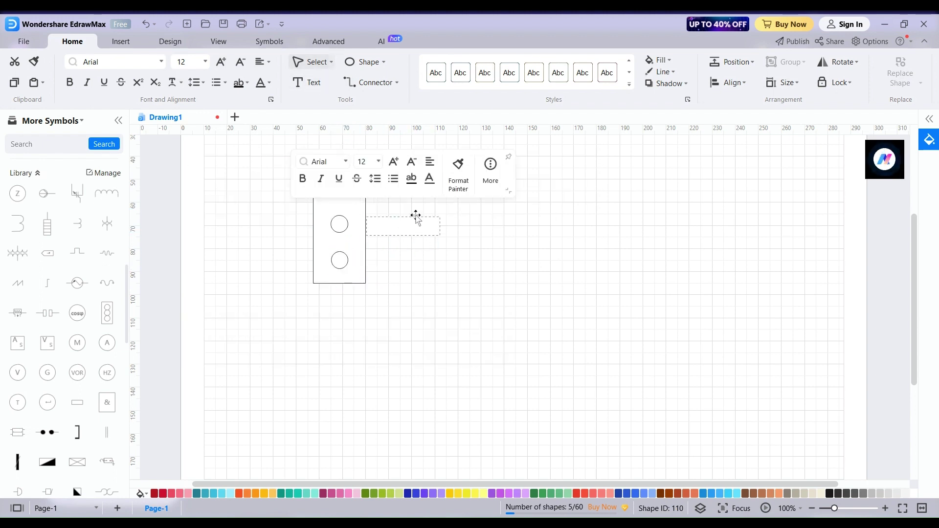
text(L1)
click(418, 217)
drag(413, 218, 350, 167)
Duplicate the L1 label, place the copy above the middle circle and change its text to "COM"
key(ctrl+c)
key(ctrl+v)
drag(411, 237, 325, 194)
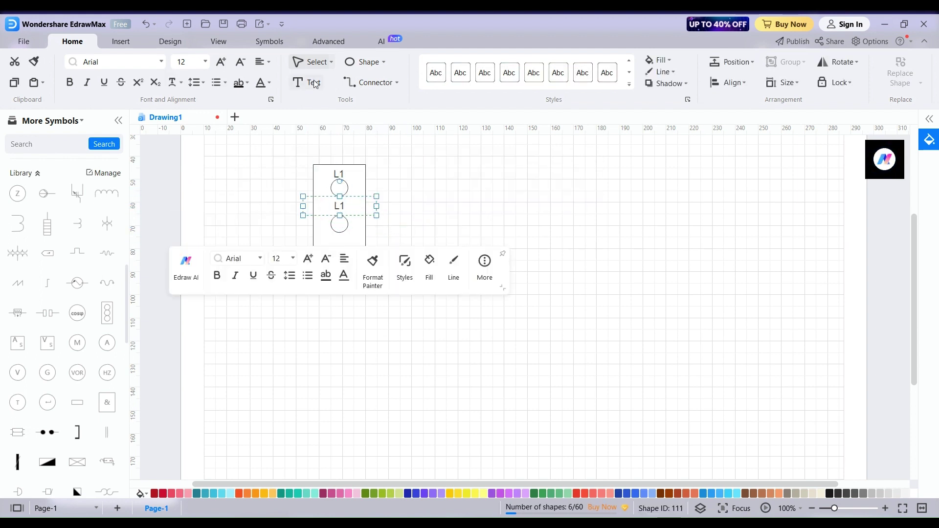
click(313, 81)
text(COM)
Add the text label "L2" and place it just above the lowest circle in the rectangle
click(400, 212)
text(L)
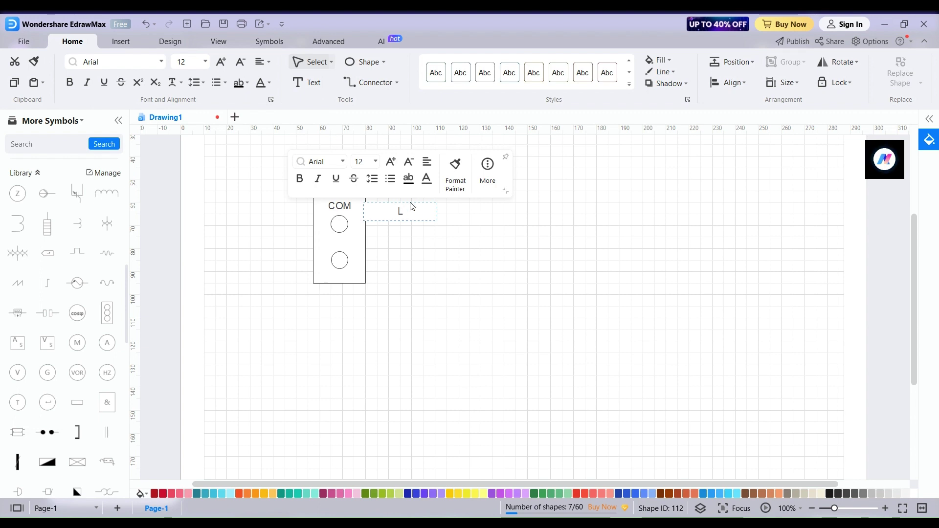
text(2)
drag(413, 210, 351, 245)
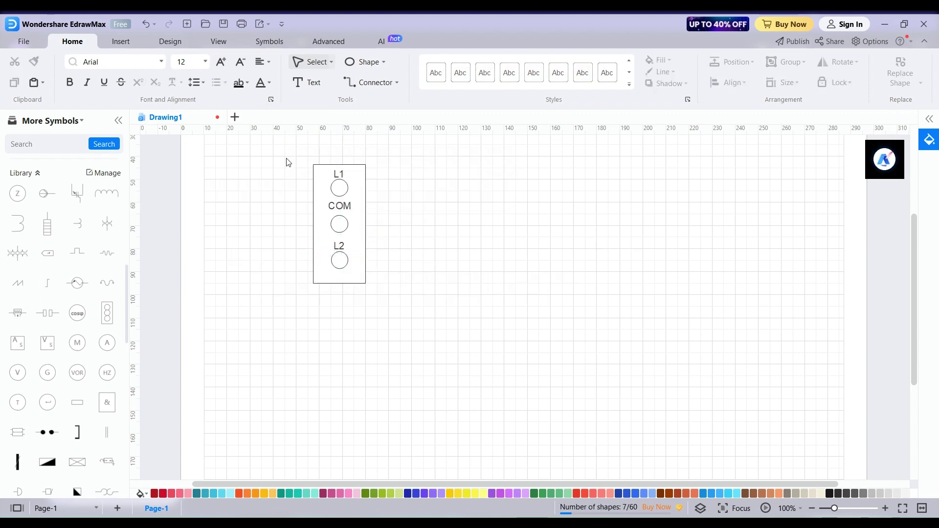
Group the rectangle, its circles and its labels into one switch symbol and move it closer to the page centre
drag(292, 153, 385, 286)
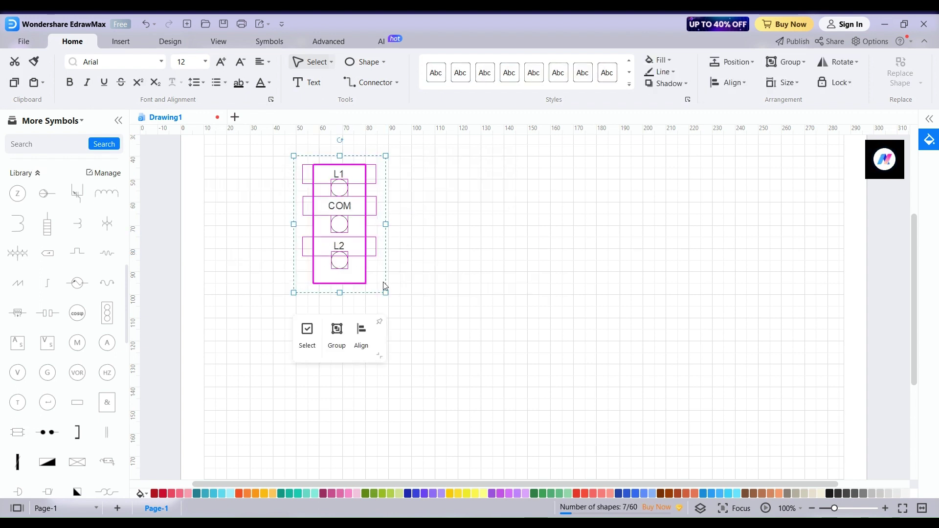
click(339, 337)
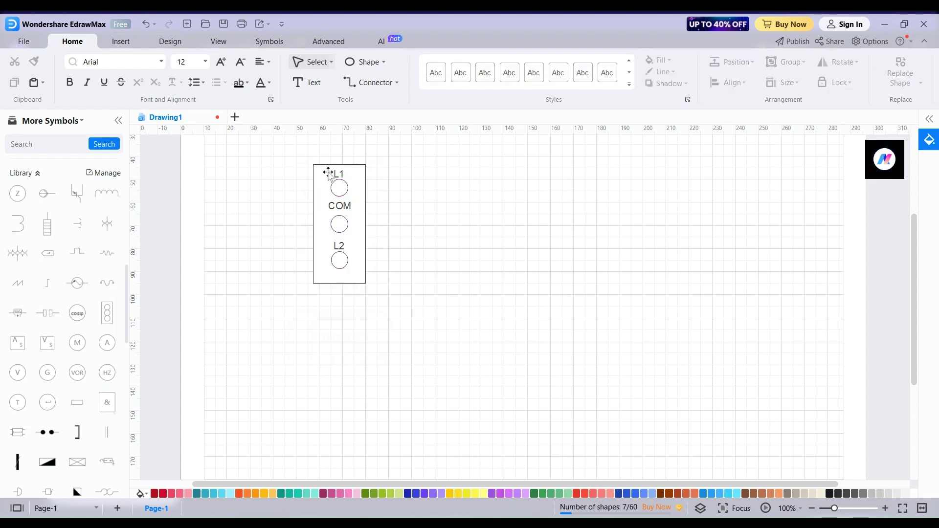
drag(325, 169, 417, 214)
Add the grouped two-way switch symbol to My Library
click(37, 173)
click(27, 196)
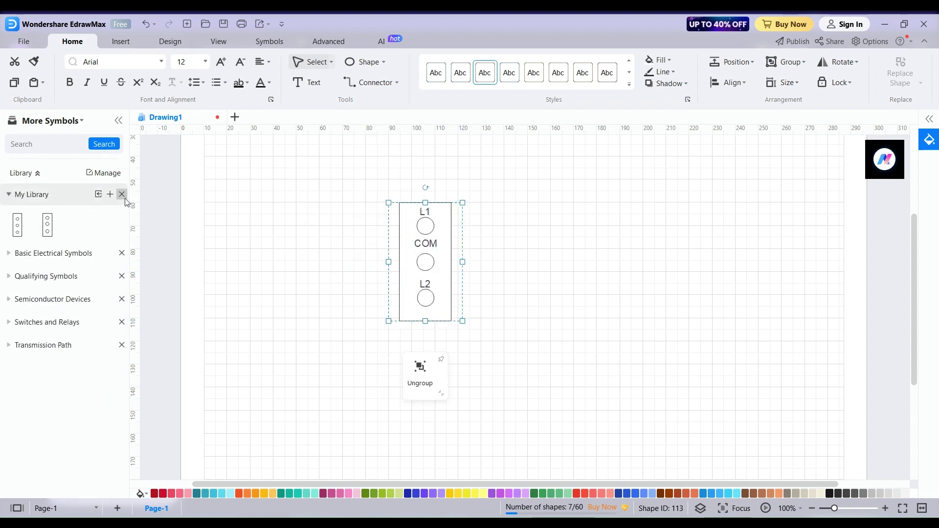
click(421, 264)
click(397, 291)
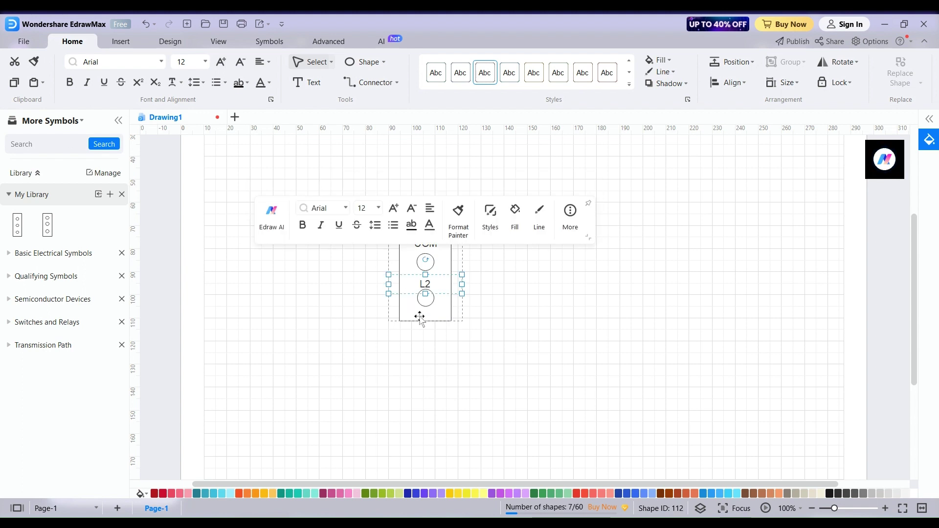
click(449, 206)
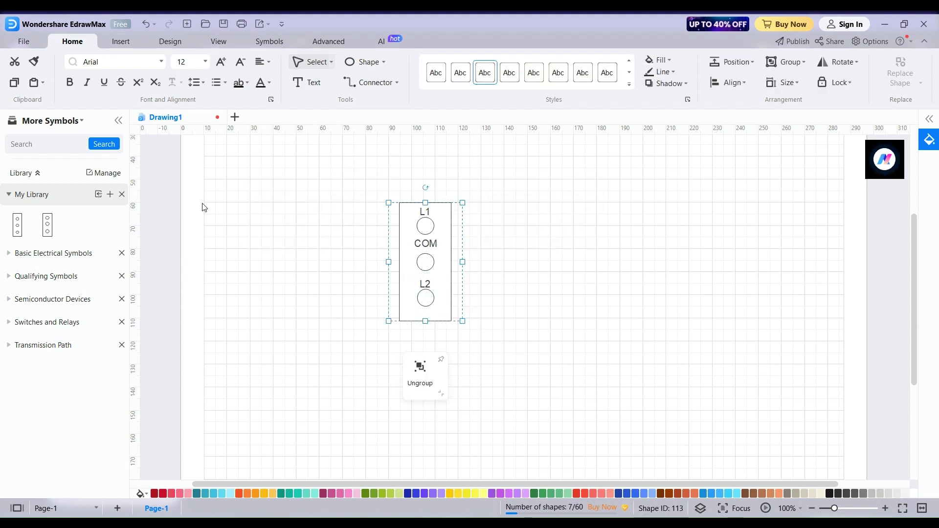
click(110, 194)
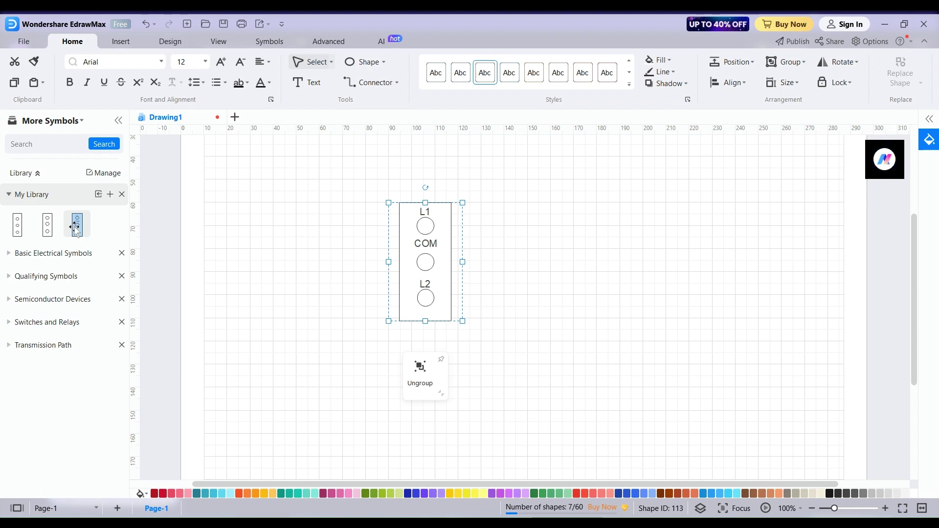
Place a second two-way switch from My Library on the page, to the right of the first one
drag(75, 228, 651, 301)
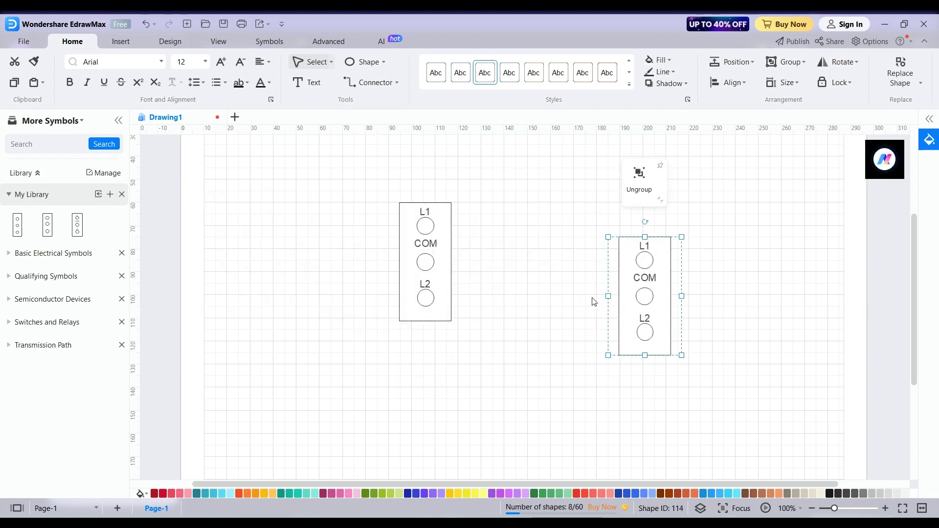
click(593, 301)
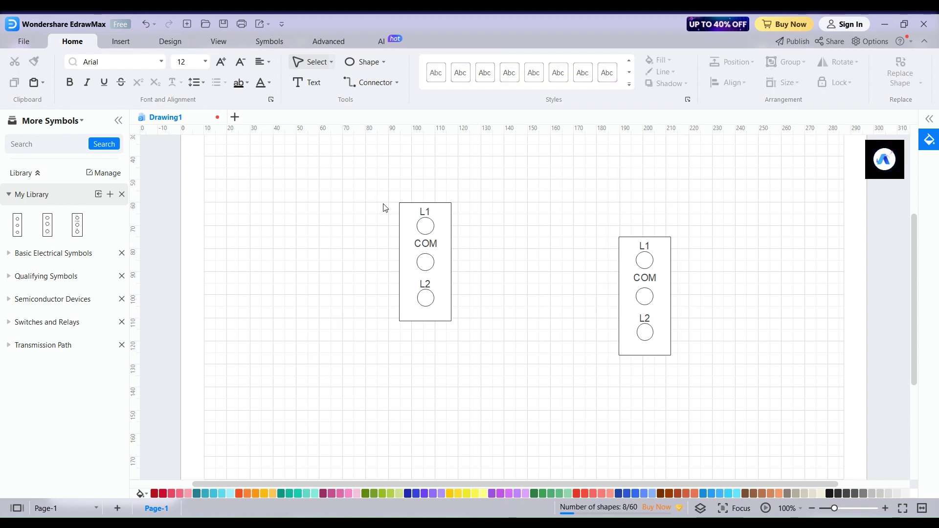
Align the two switches at their vertical middles and move the second switch closer to the first
drag(423, 266, 360, 191)
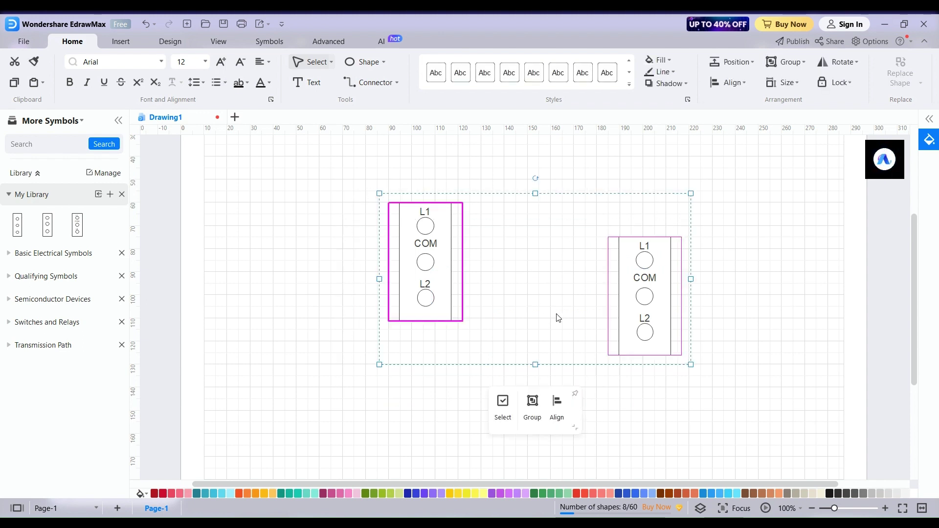
click(557, 404)
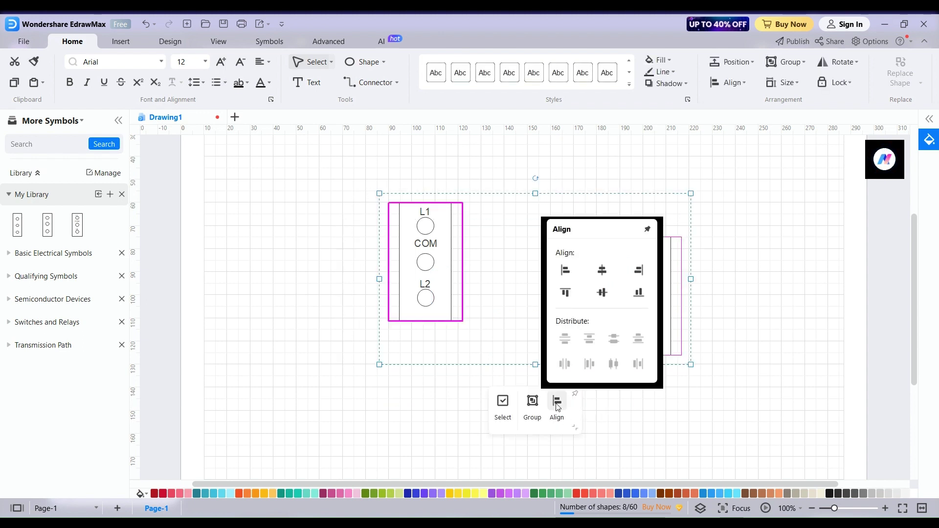
click(598, 296)
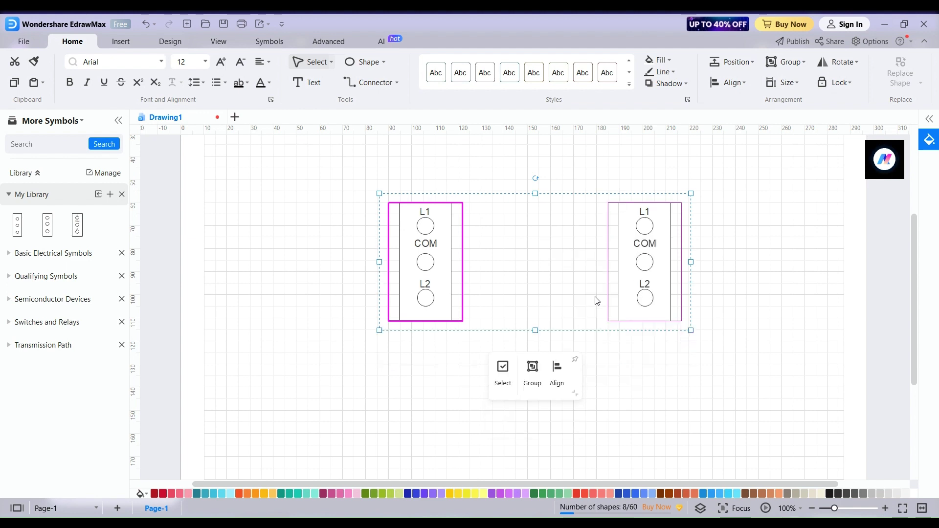
click(355, 216)
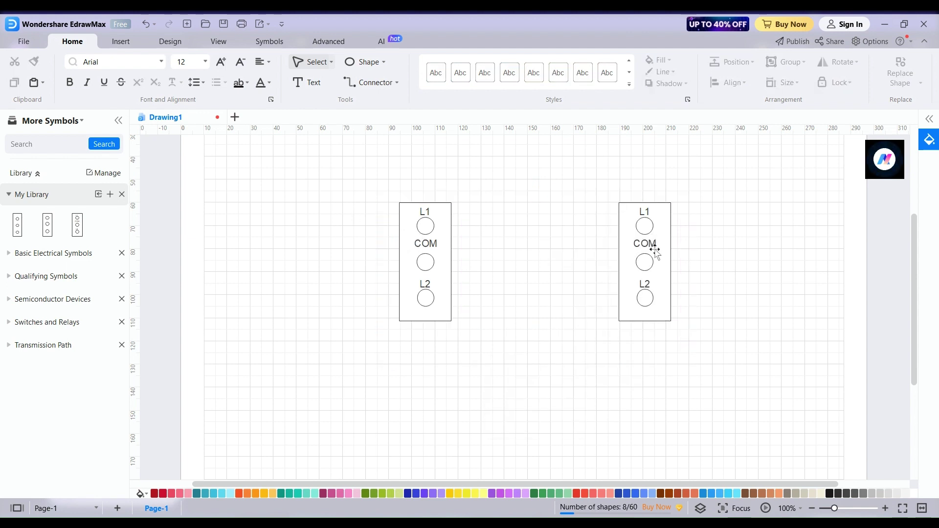
drag(650, 245, 605, 251)
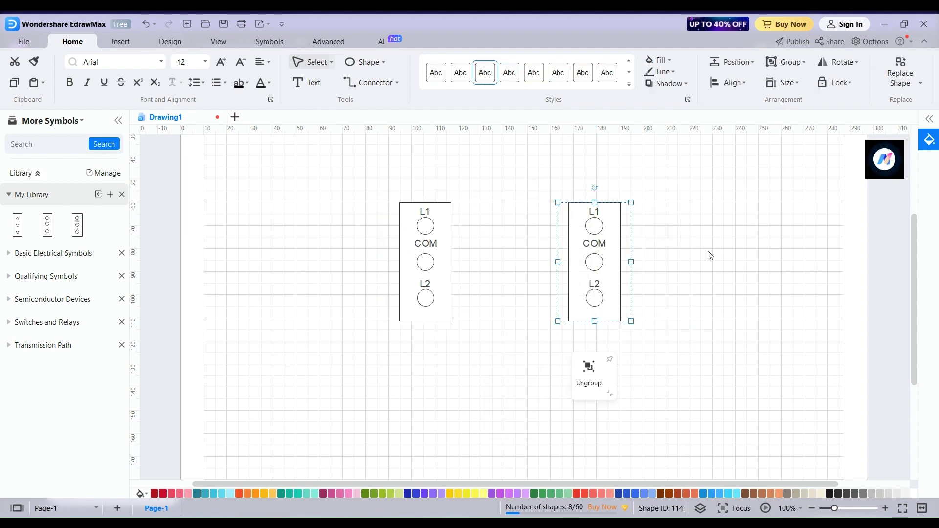
click(547, 238)
Search the symbol library for "AC Source" and place an AC source symbol to the left of the first switch
click(43, 143)
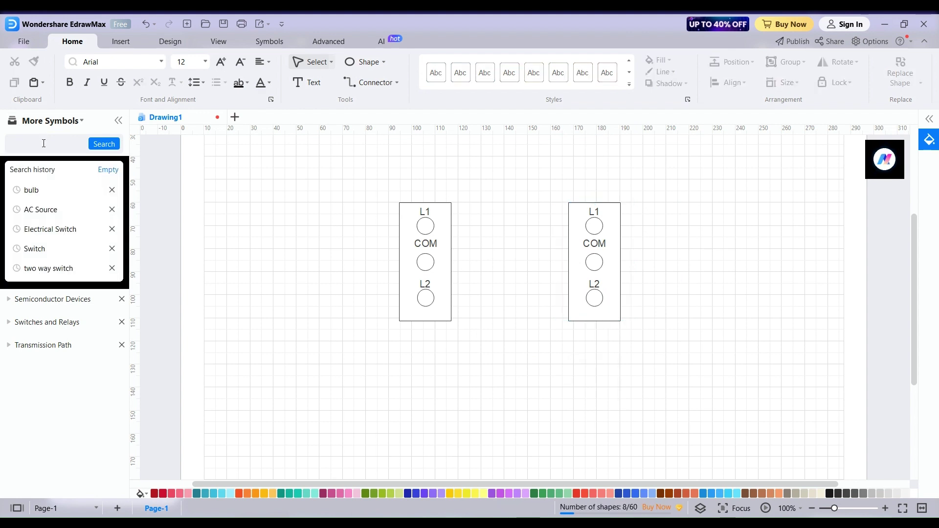
text(AC Source)
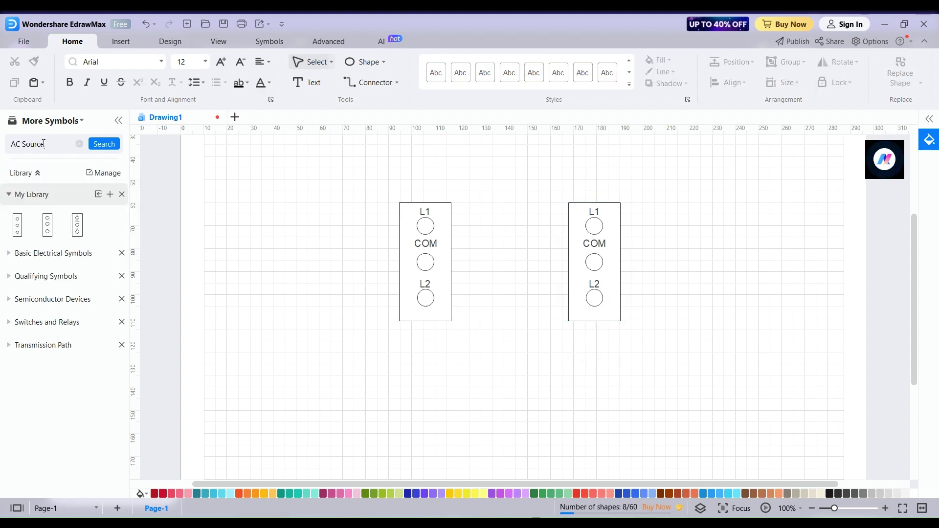
key(Return)
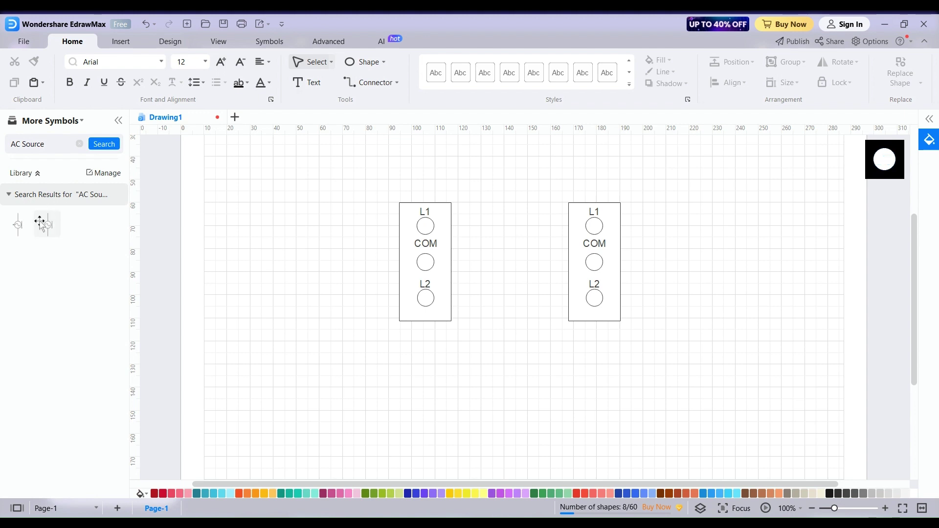
drag(48, 225, 301, 285)
Enlarge the AC source symbol to about 57 mm tall and rotate it so that it stands upright
drag(296, 302, 241, 395)
drag(296, 250, 299, 418)
drag(312, 264, 318, 261)
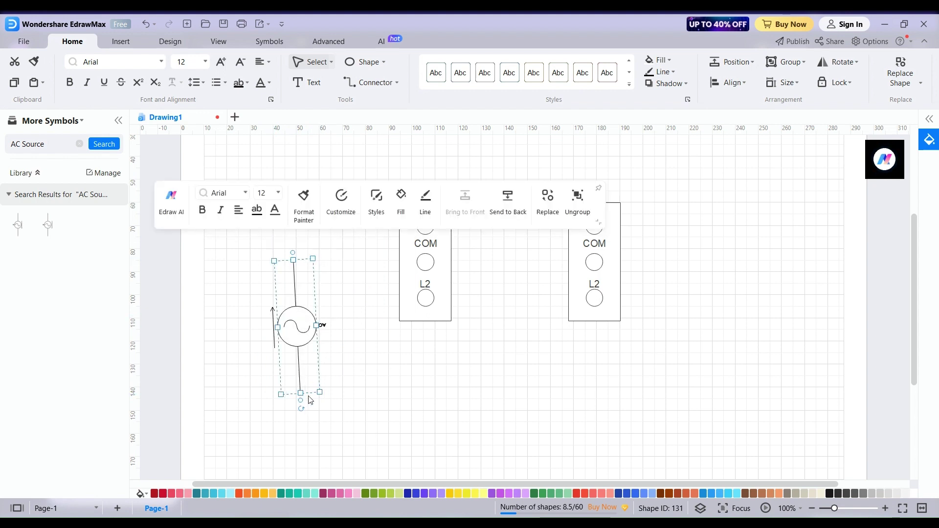
drag(301, 409, 297, 409)
click(360, 367)
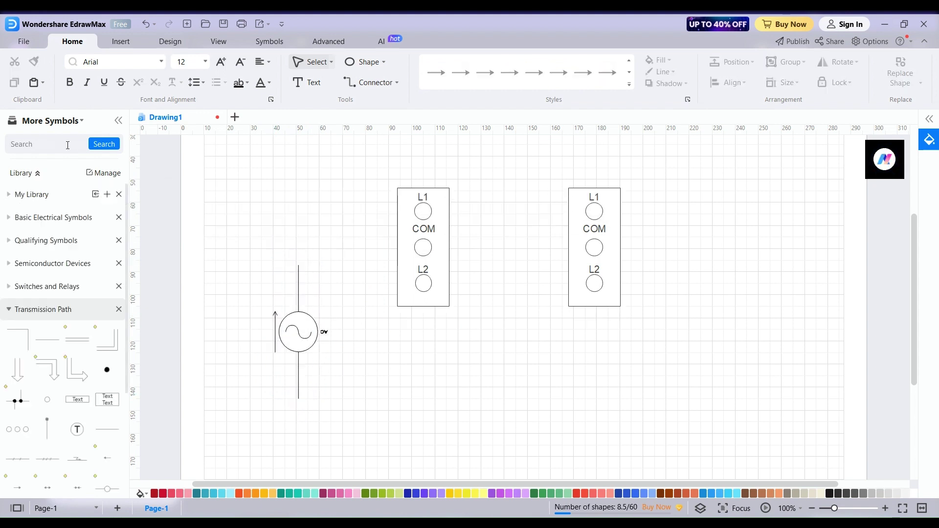
Search the symbol library for "Bulb" and place the light blue filament bulb to the right of the second switch
click(67, 145)
text(Bulb)
key(Return)
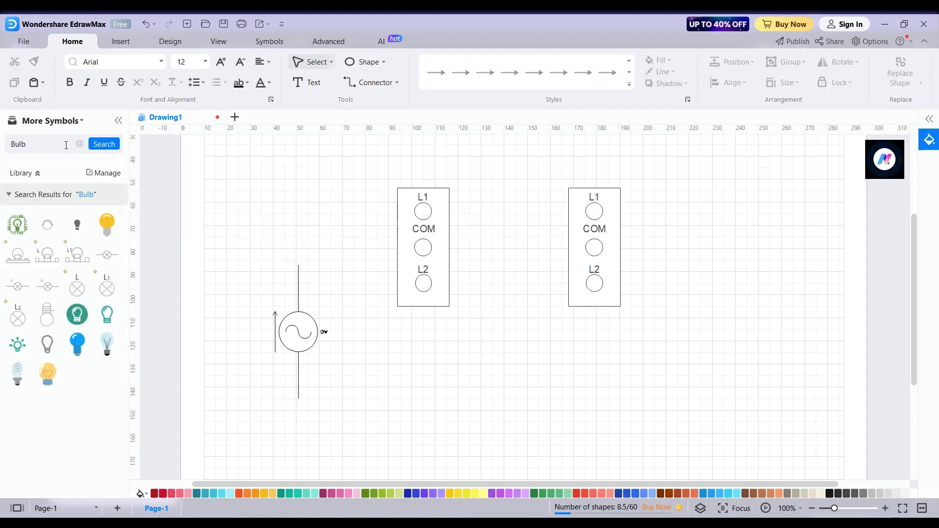
drag(107, 344, 791, 222)
click(315, 209)
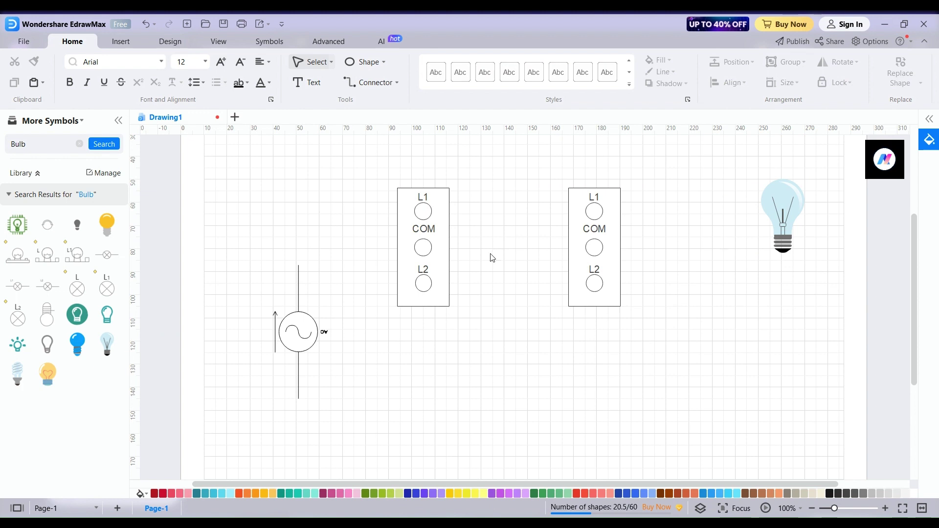
Move the second switch slightly closer to the first one and bring the bulb nearer to the second switch
drag(610, 241, 596, 243)
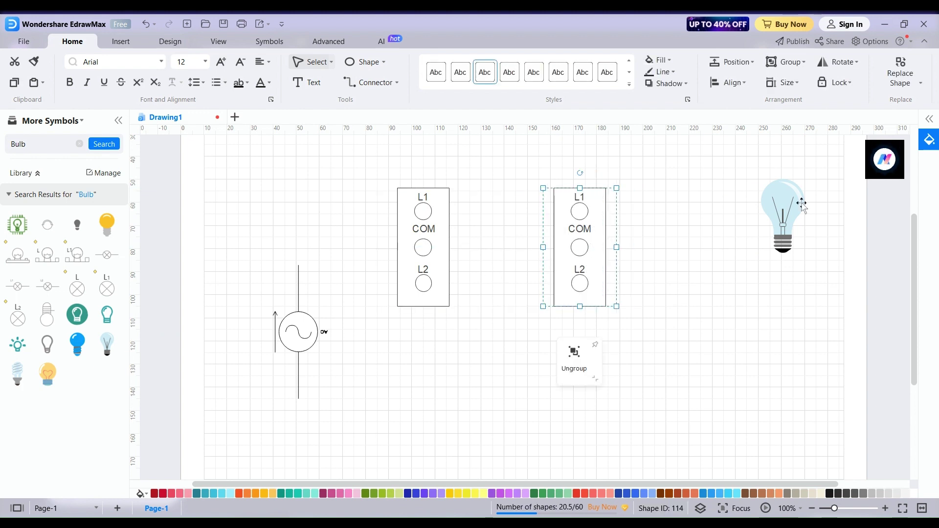
drag(802, 205, 733, 212)
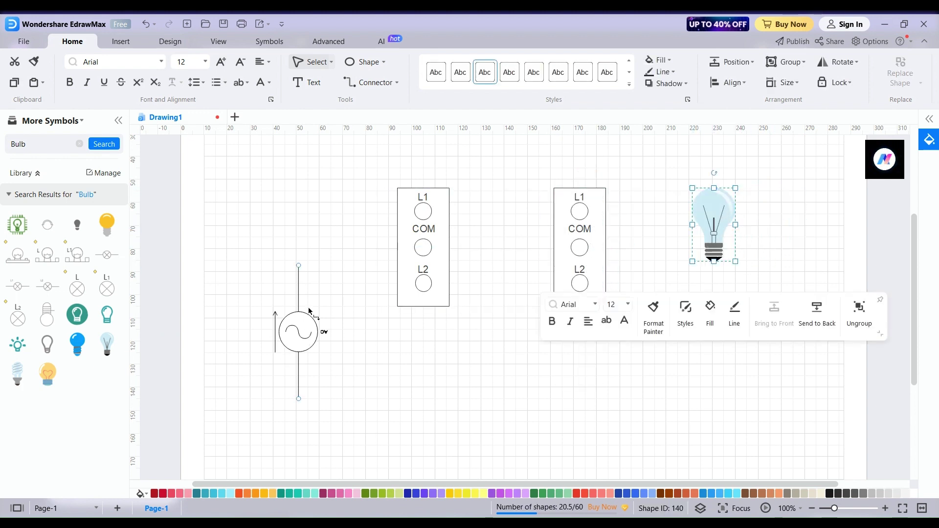
click(346, 233)
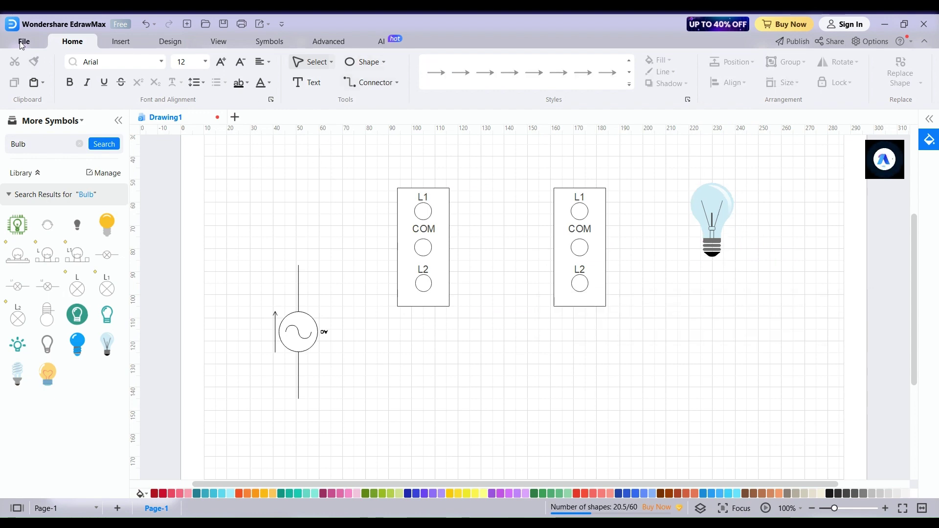
Set the default connector style to end arrow style 00 with a red line colour
click(22, 43)
click(45, 491)
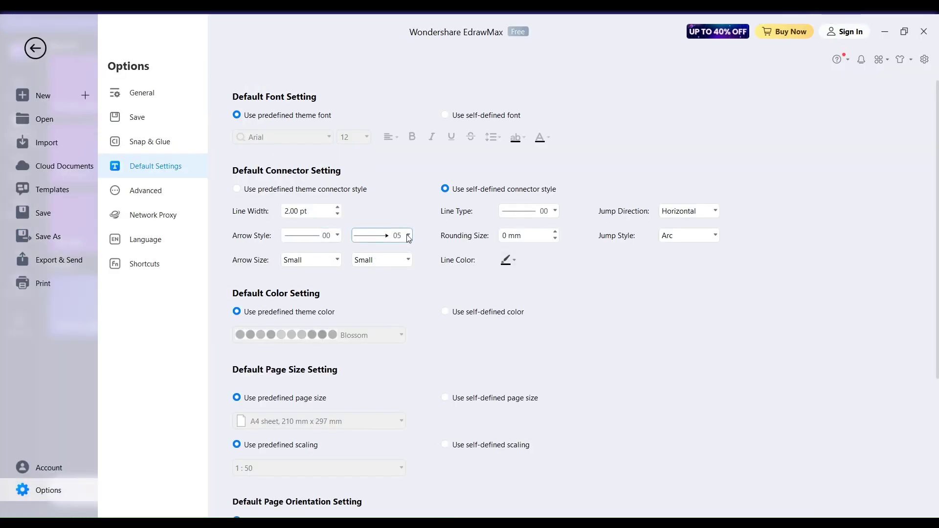
click(401, 255)
click(35, 48)
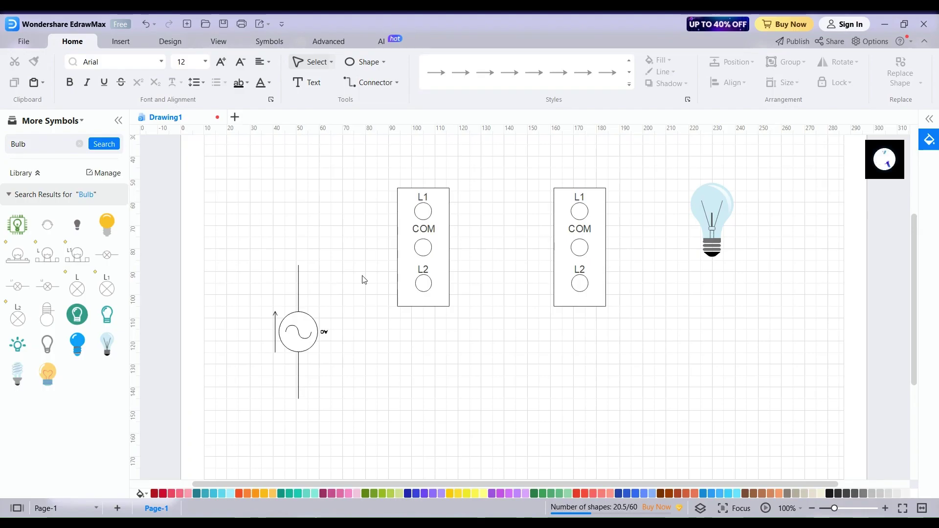
Connect the upper terminal of the AC source to the COM terminal of the first switch with a red connector
click(351, 80)
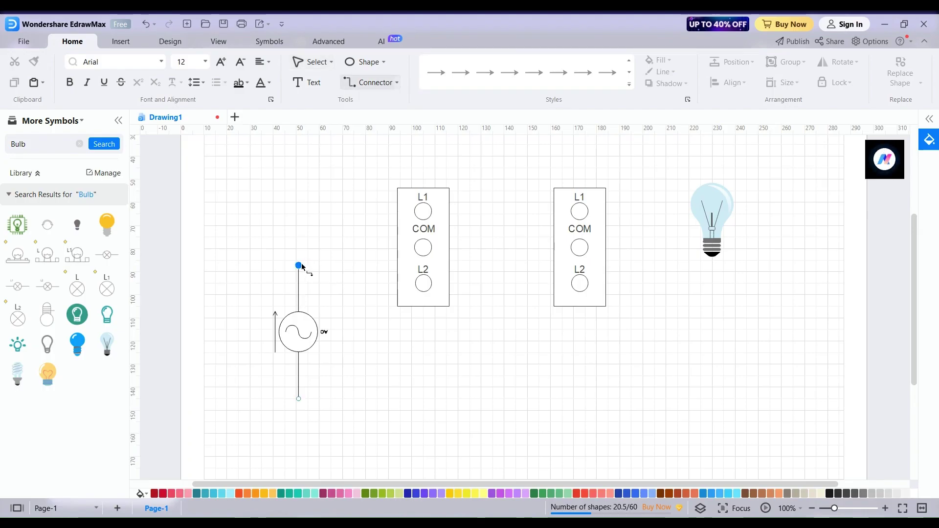
drag(299, 265, 420, 247)
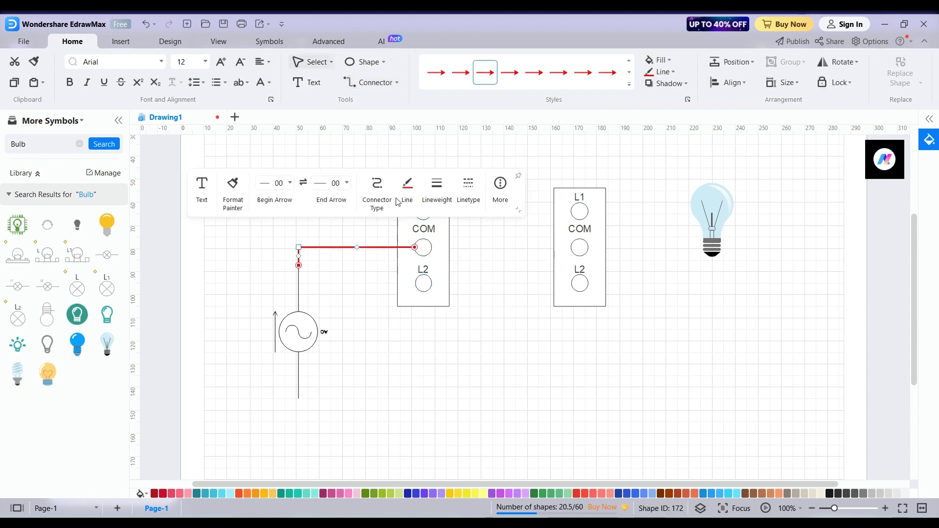
click(499, 267)
Connect L1 to L1 and L2 to L2 between the two switches with straight red connectors
click(379, 82)
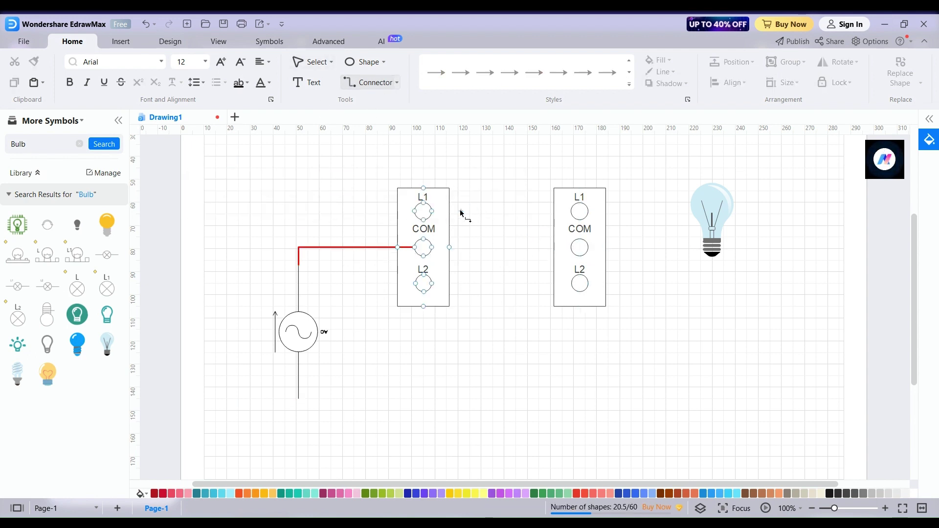
drag(432, 211, 571, 211)
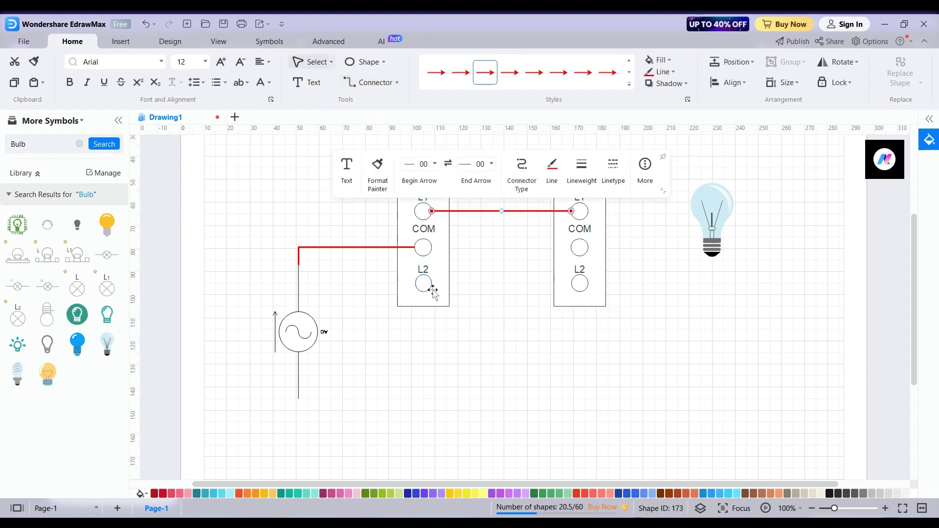
drag(433, 285, 571, 283)
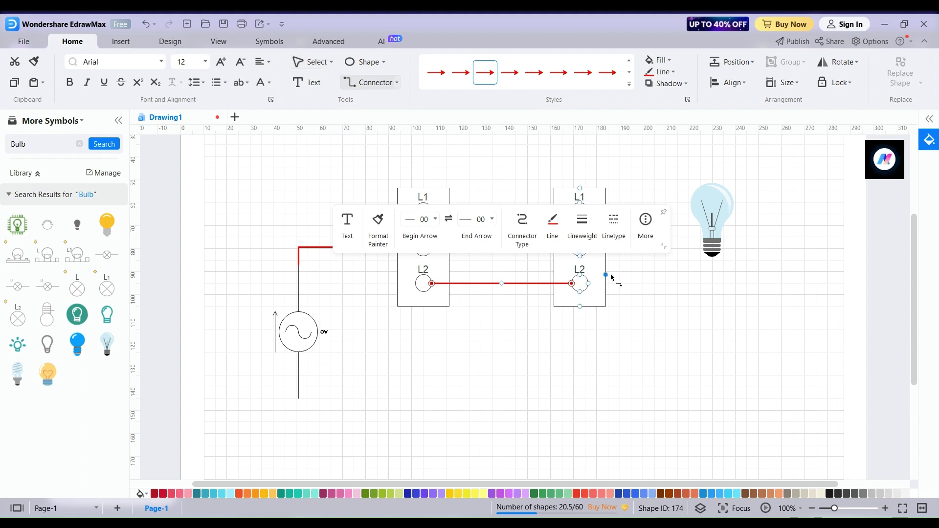
Draw a red connector from the bulb's base to the right edge of the second switch at COM height
click(709, 254)
drag(707, 248, 606, 247)
click(631, 274)
click(714, 222)
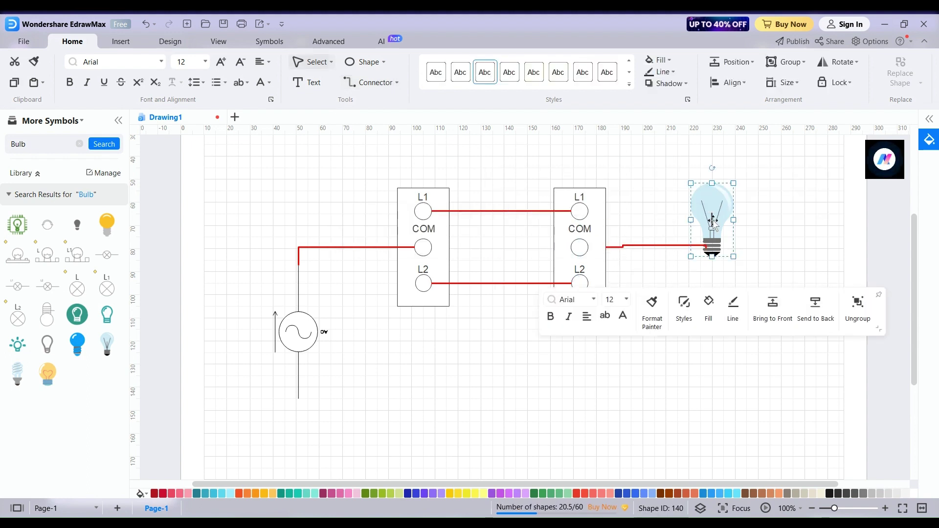
click(672, 273)
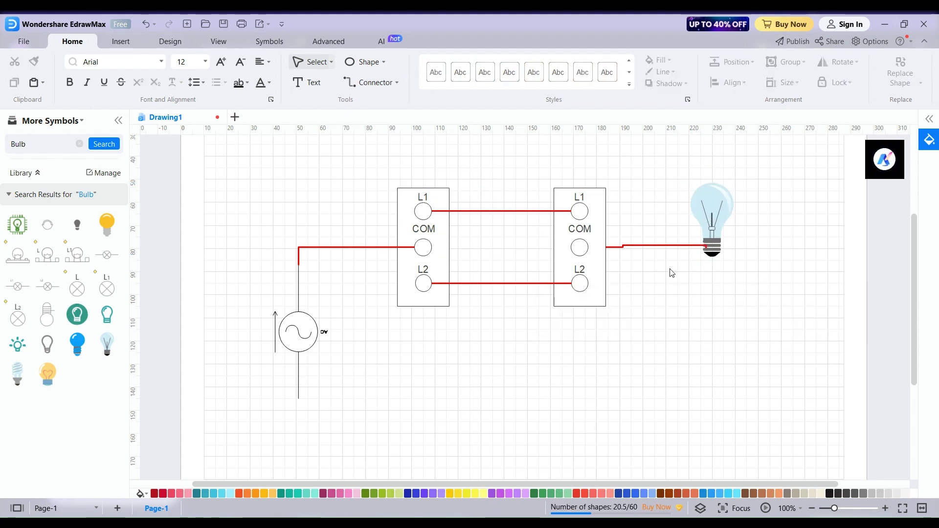
Set the default connector line colour to black
click(363, 86)
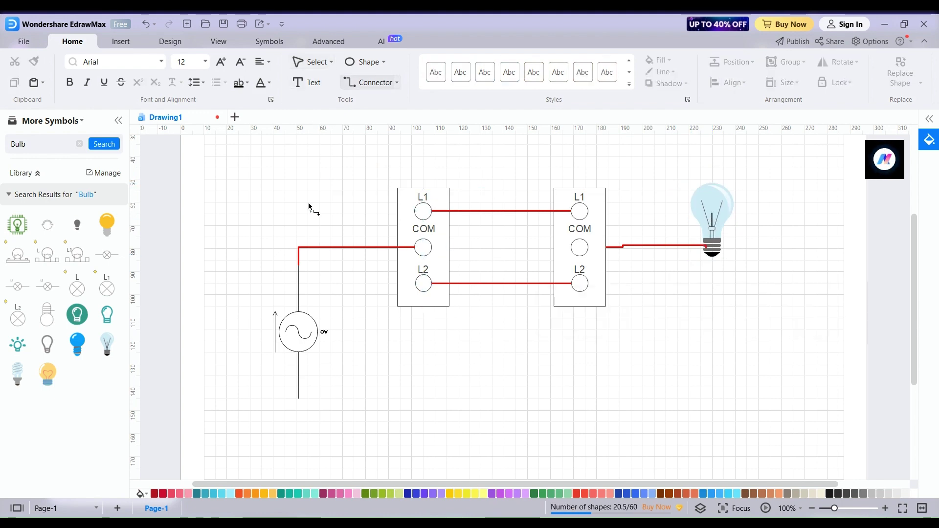
click(33, 43)
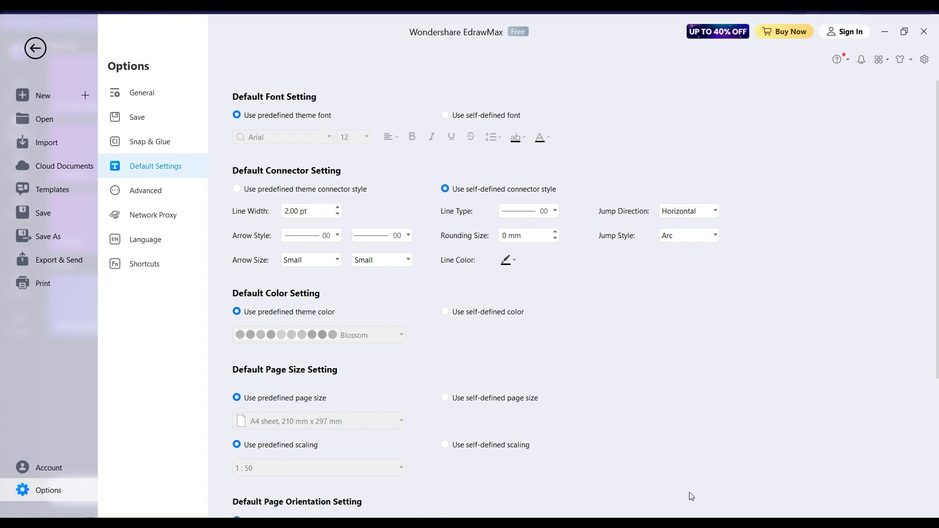
click(34, 47)
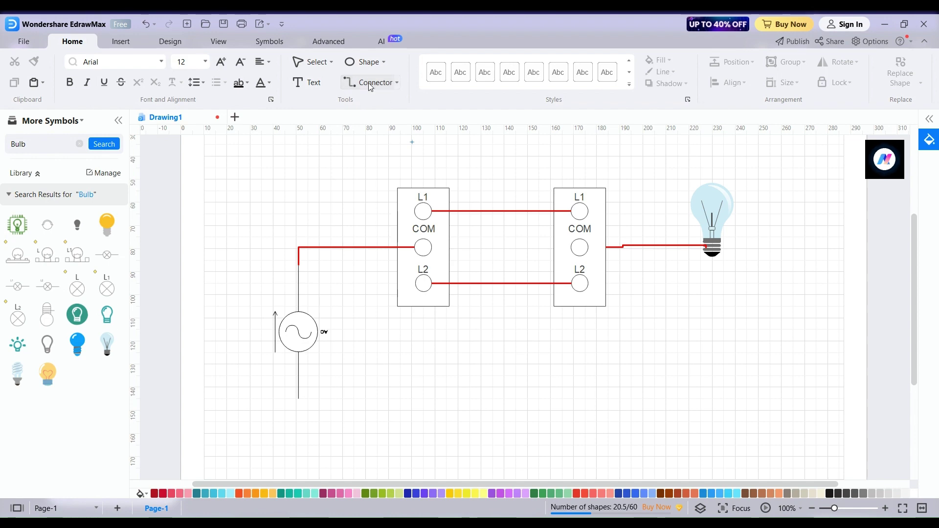
Connect the lower terminal of the AC source to the bottom of the bulb with a black connector
click(304, 388)
drag(714, 263, 712, 257)
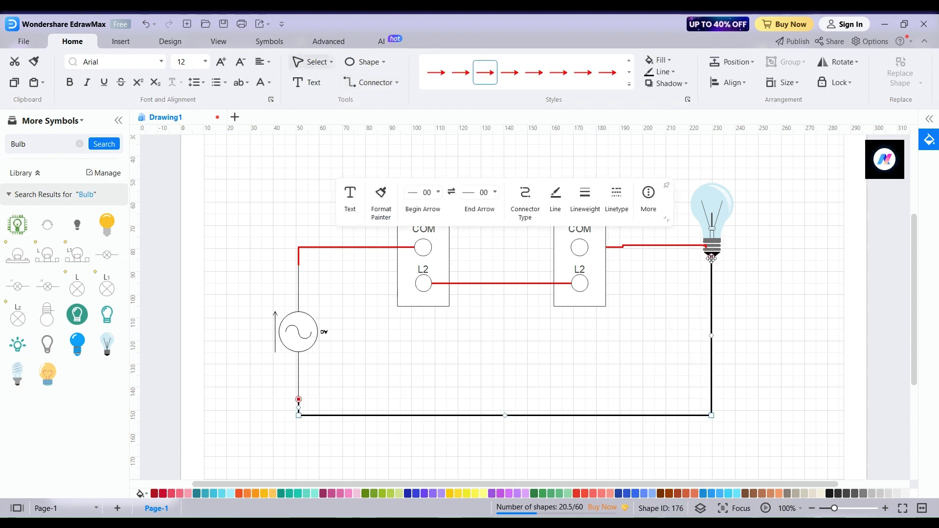
click(556, 195)
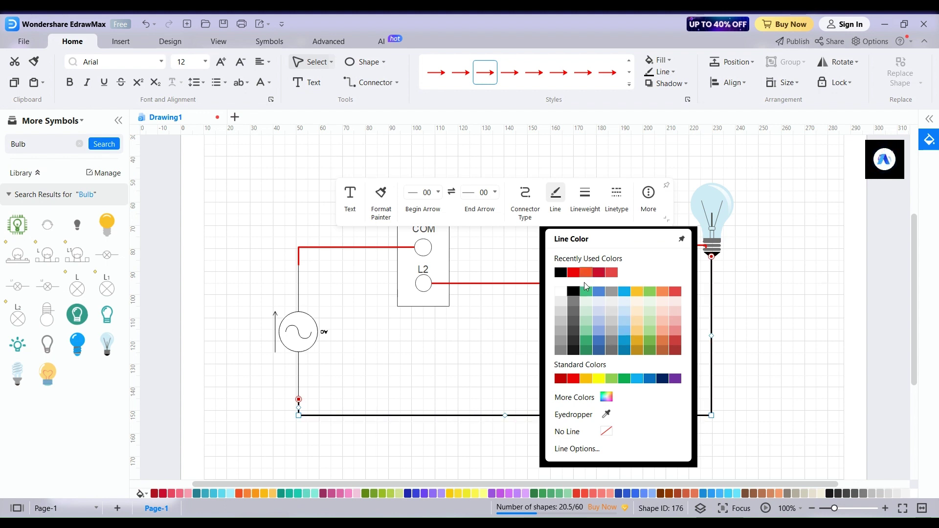
click(564, 273)
click(498, 360)
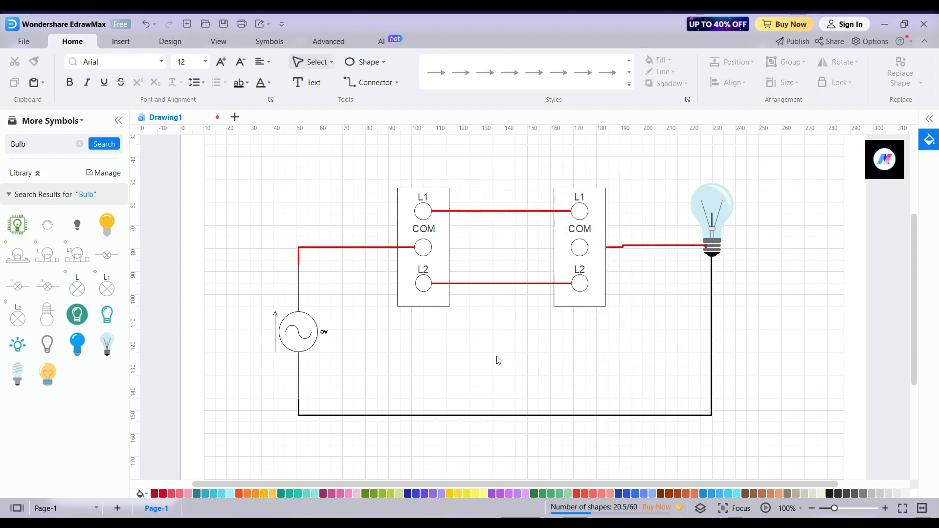
Add the text label "AC Source 220v" to the right of the AC source symbol, broken over three lines
key(ctrl+2)
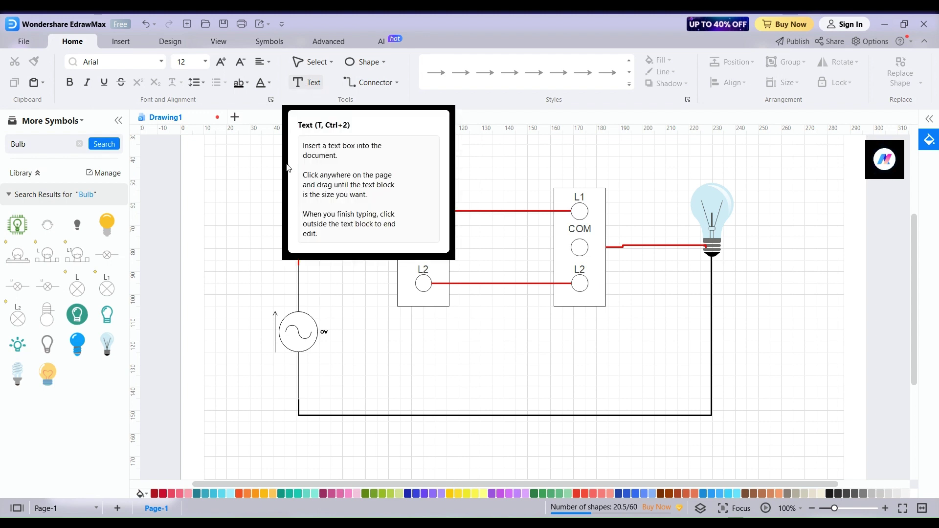
click(340, 321)
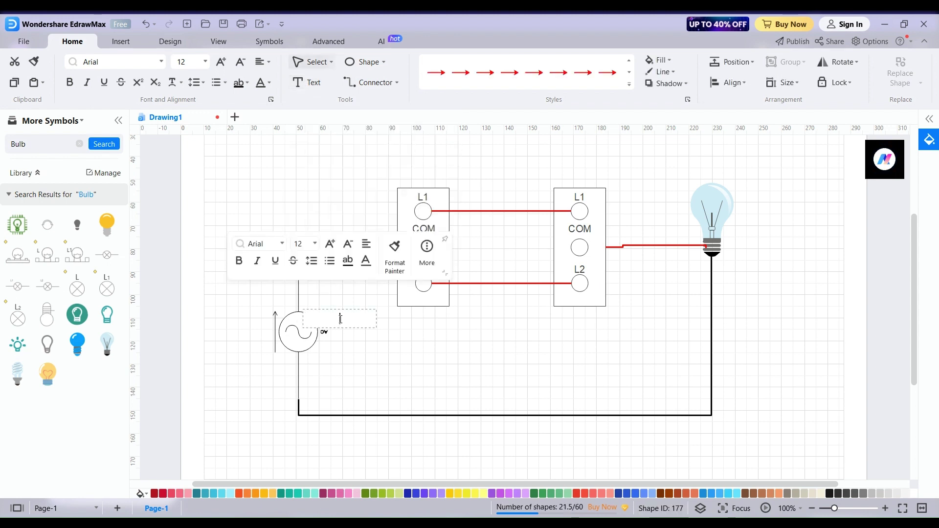
text(AC Source 220v)
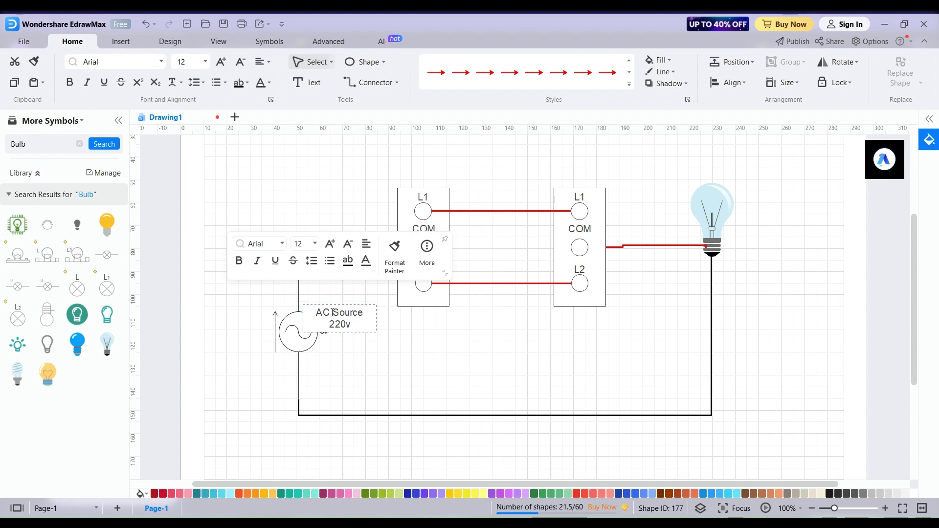
key(Return)
key(Return)
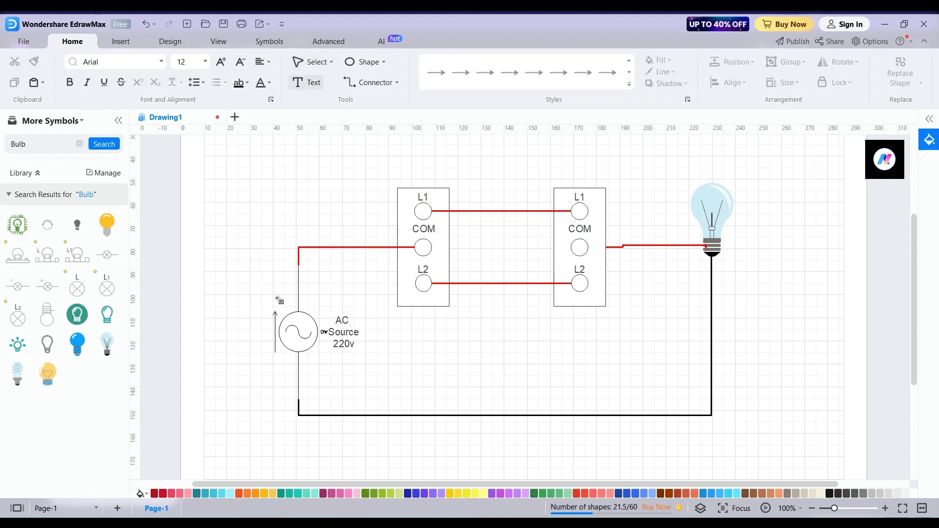
Add a "PH" text label at the upper left of the AC source symbol
click(279, 296)
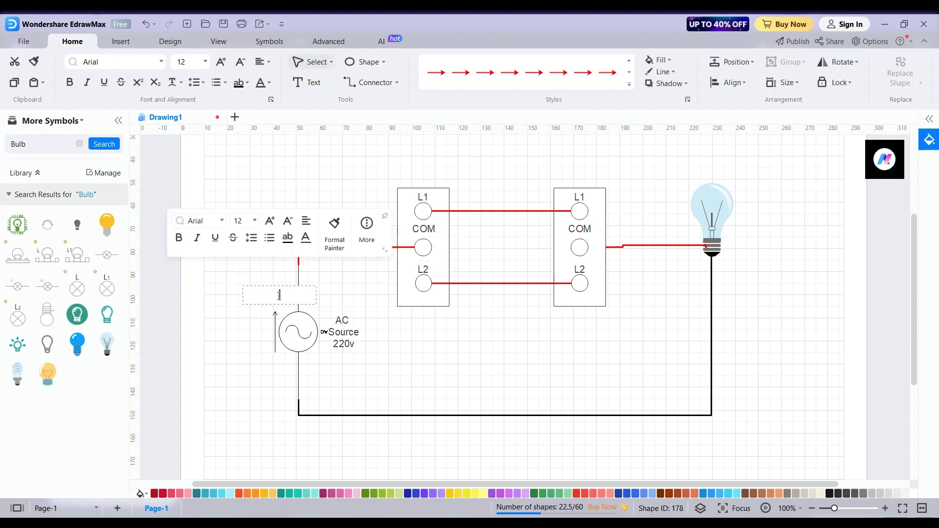
text(PH)
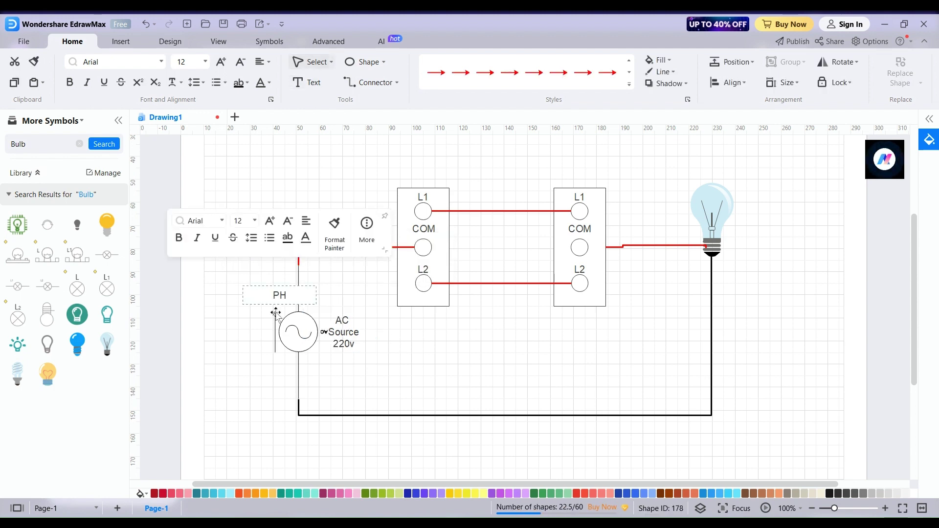
click(272, 314)
click(263, 295)
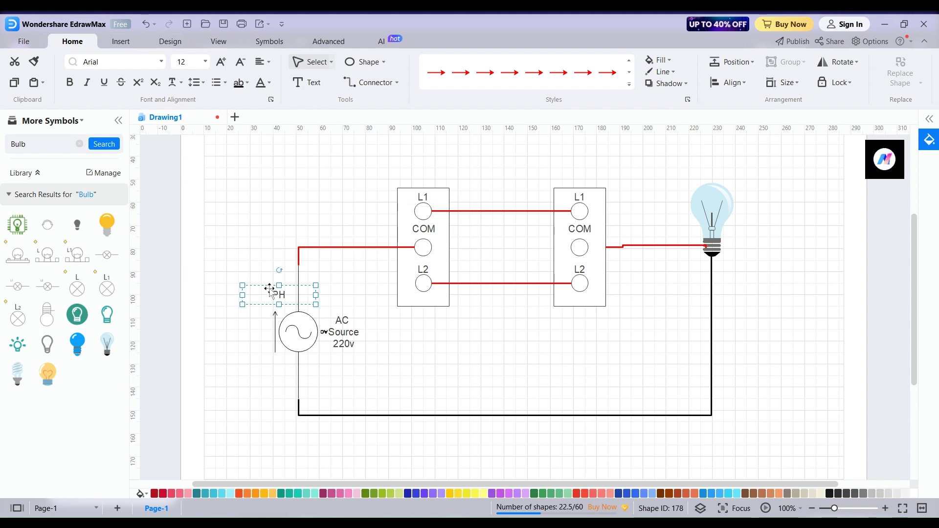
Duplicate the PH label below the AC source symbol and change the copy's text to "N"
click(255, 286)
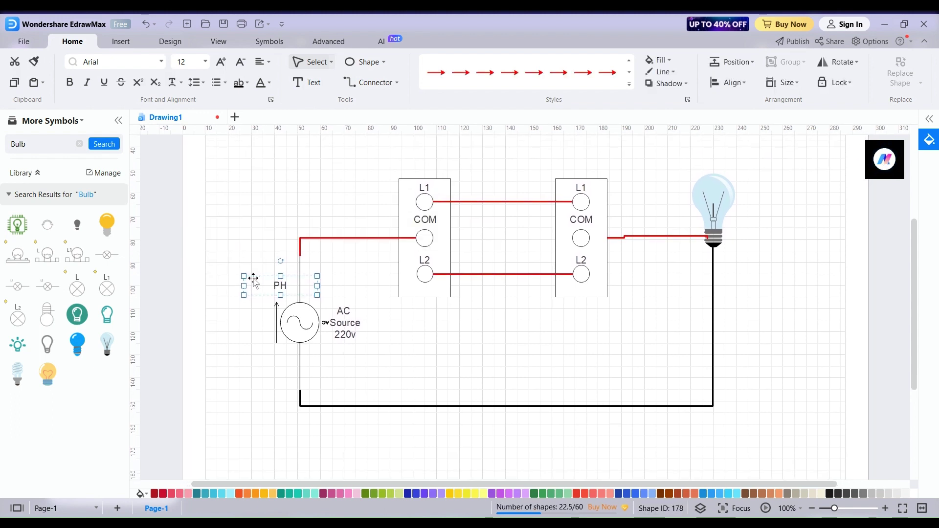
drag(251, 280, 243, 351)
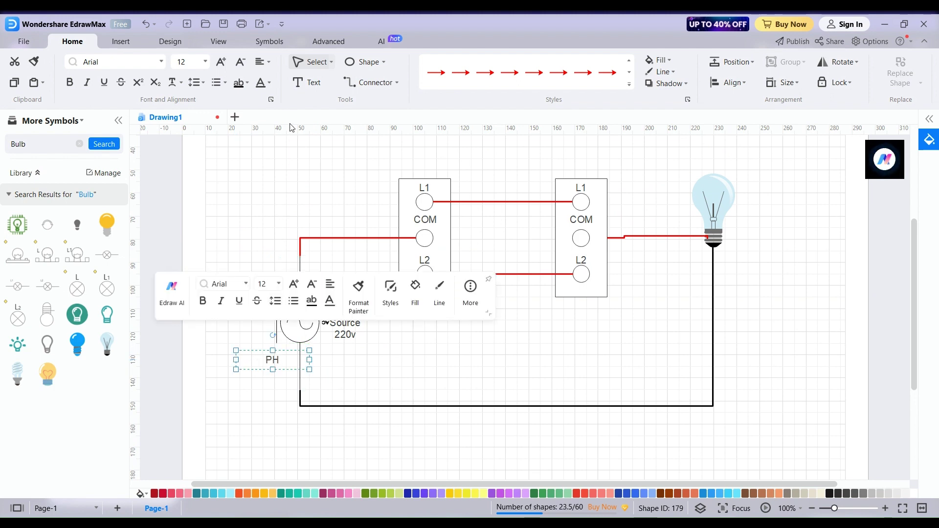
click(314, 87)
click(278, 360)
key(BackSpace)
key(BackSpace)
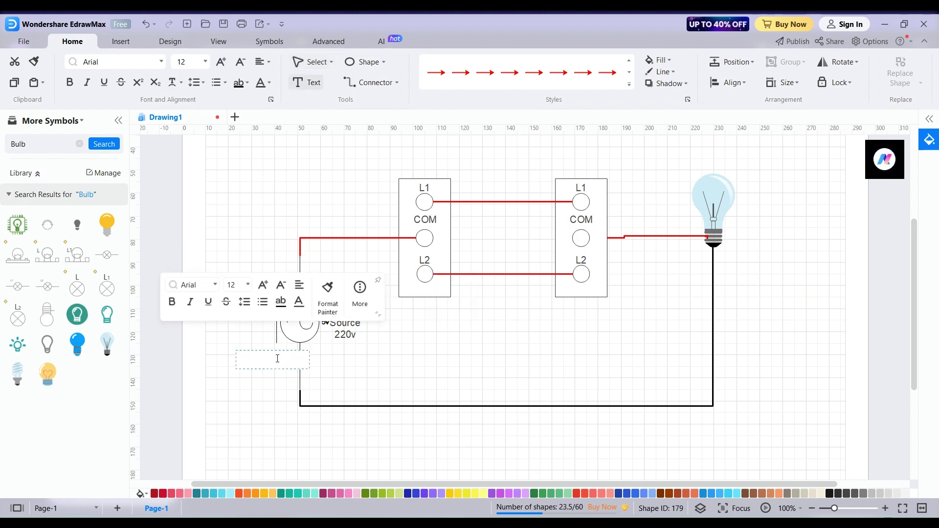
click(311, 216)
Add the label "2 way Switch No.1" above the first switch, widening its text box to fit one line and centring it
click(314, 62)
double_click(429, 169)
text(2 wa)
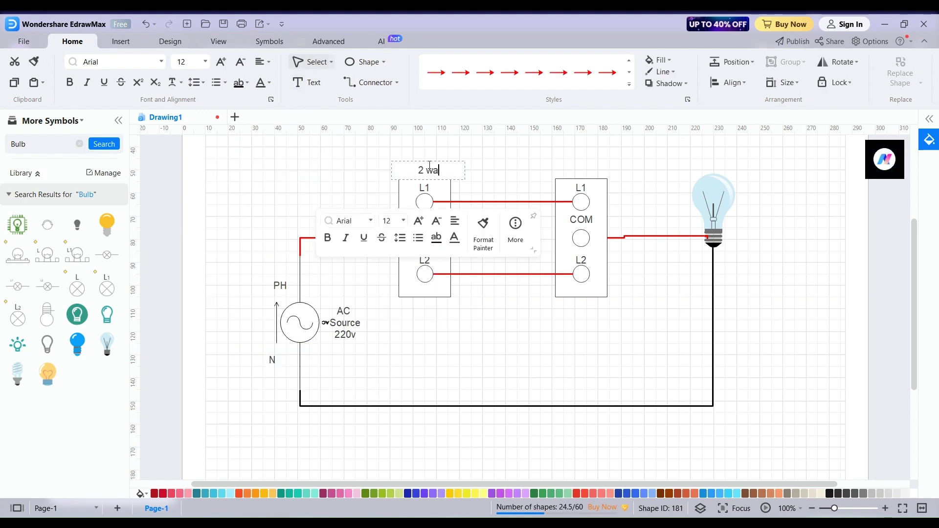
text(y Switch No.1)
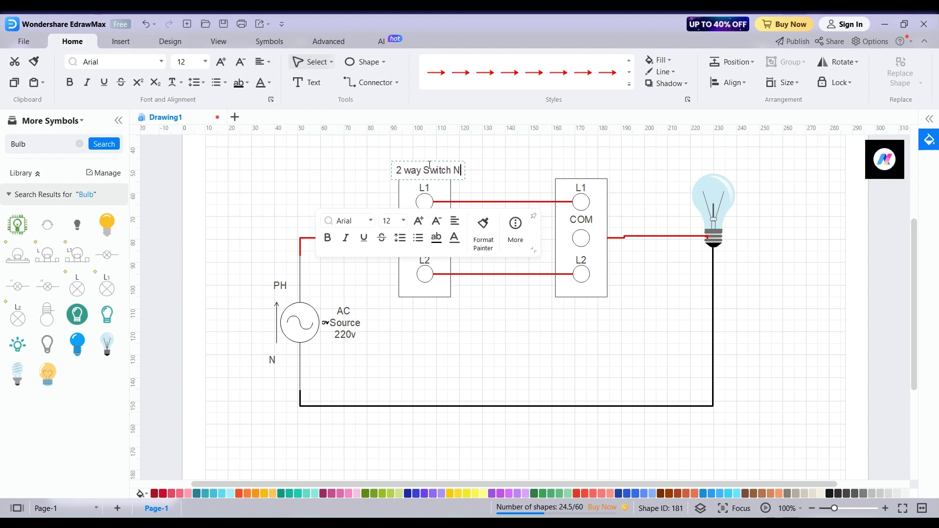
click(447, 152)
click(443, 165)
drag(465, 170, 489, 162)
drag(434, 160, 424, 156)
click(431, 151)
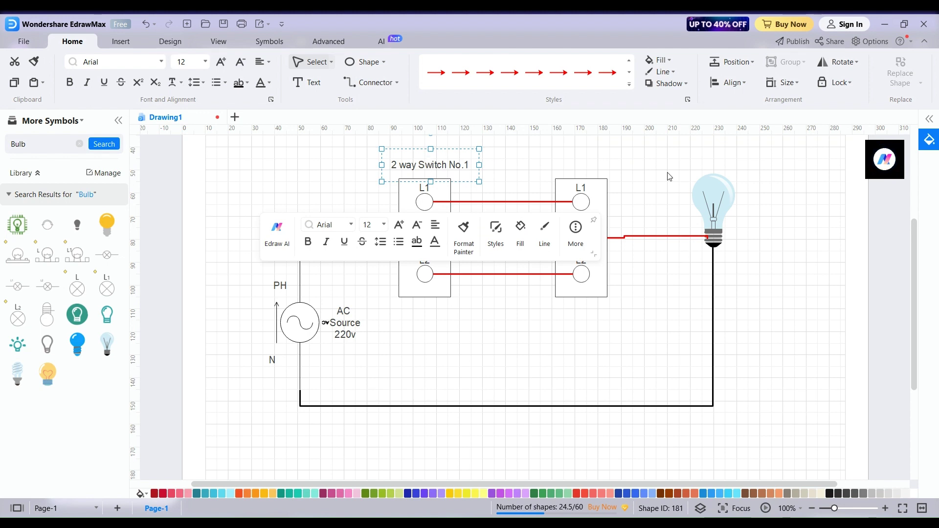
Copy the first switch's label above the second switch and change its text to "2 way Switch No.2"
key(ctrl+v)
click(318, 80)
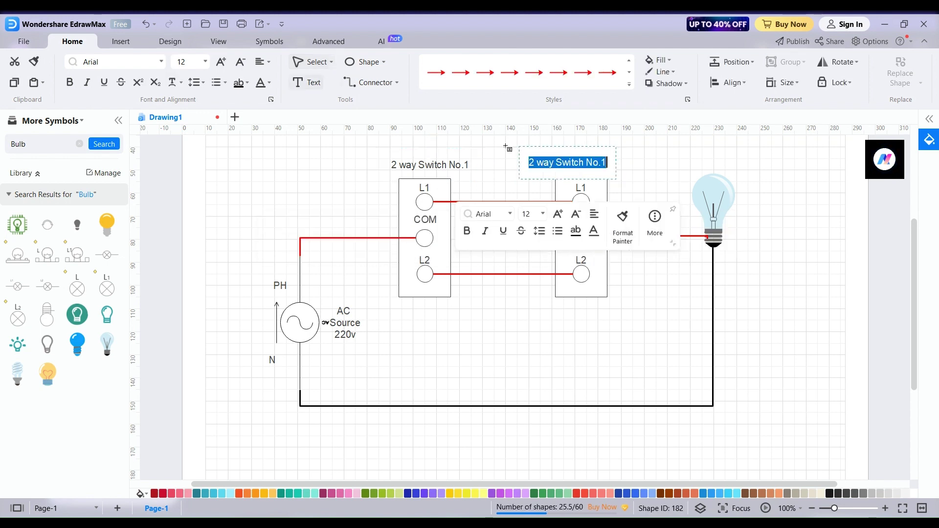
click(609, 165)
key(BackSpace)
text(2)
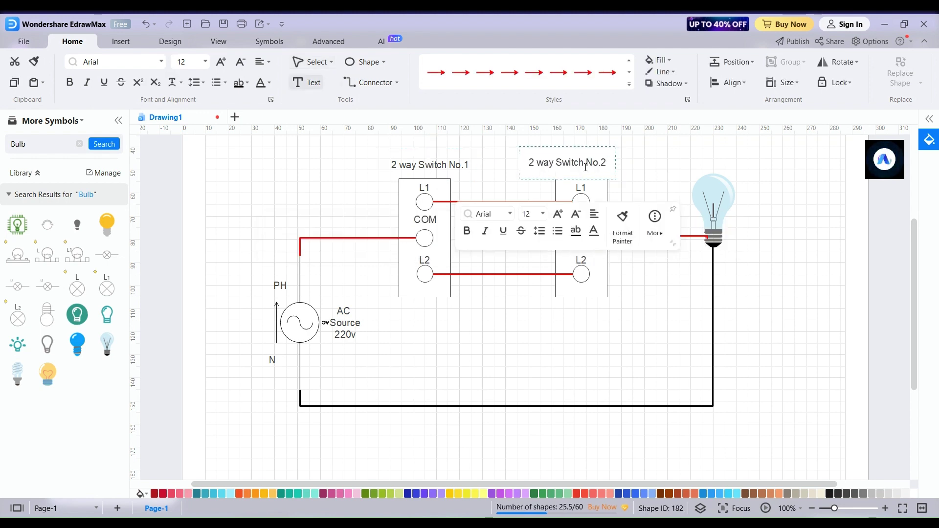
Add a "Bulb" text label and place it centred above the light bulb symbol
click(530, 156)
click(500, 162)
text(B)
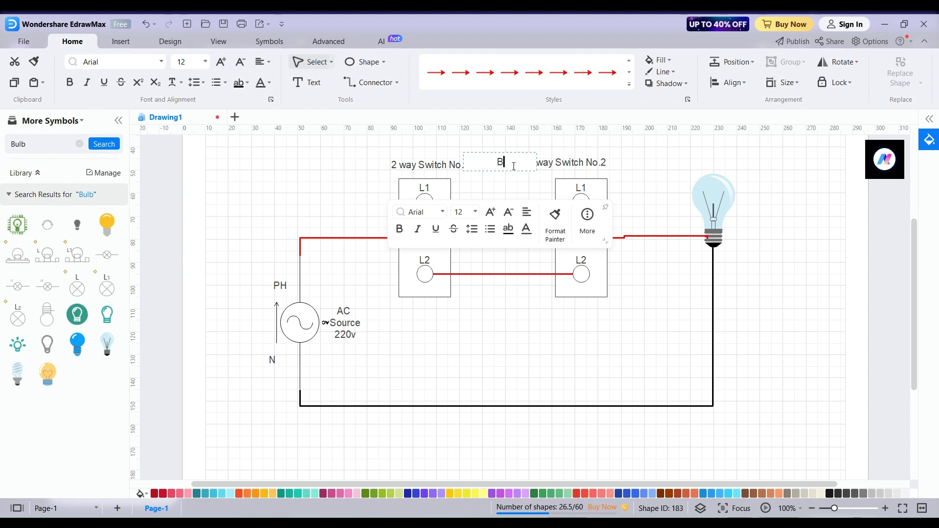
text(ulb)
key(Escape)
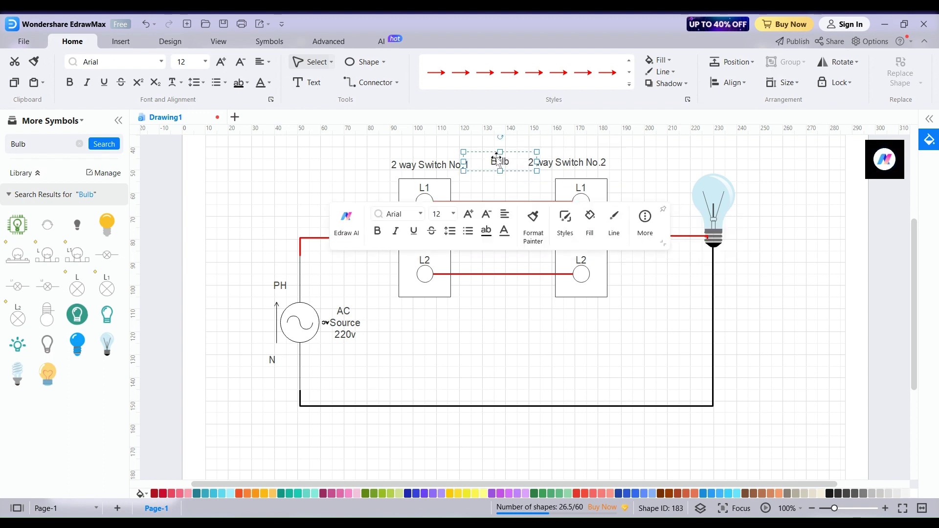
drag(497, 159, 710, 155)
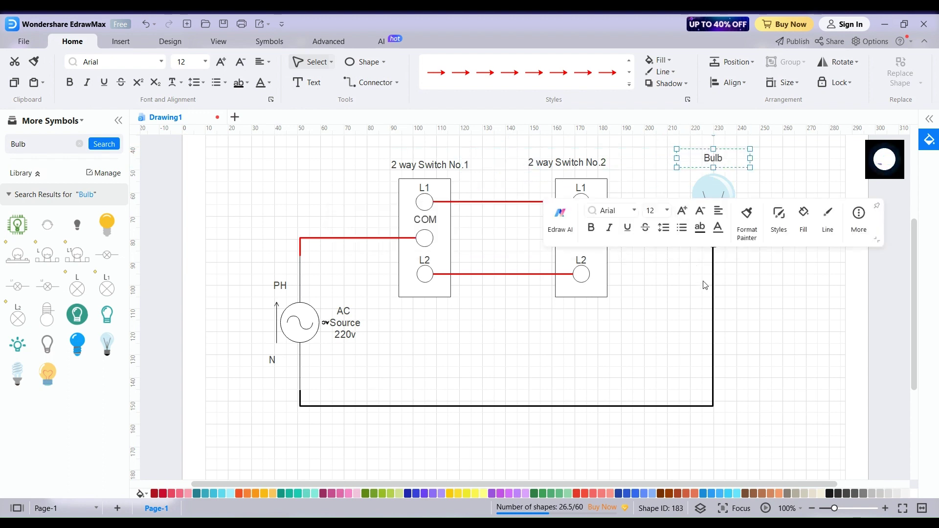
click(770, 315)
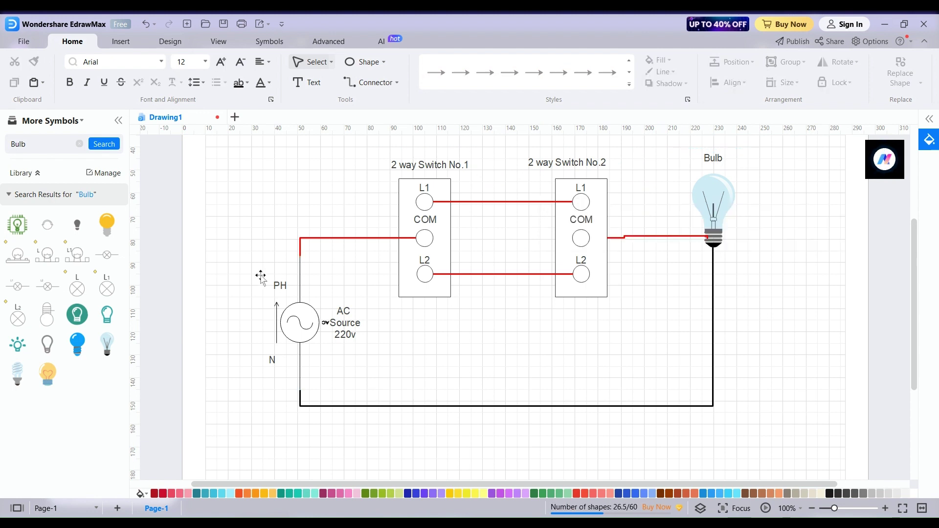
click(281, 280)
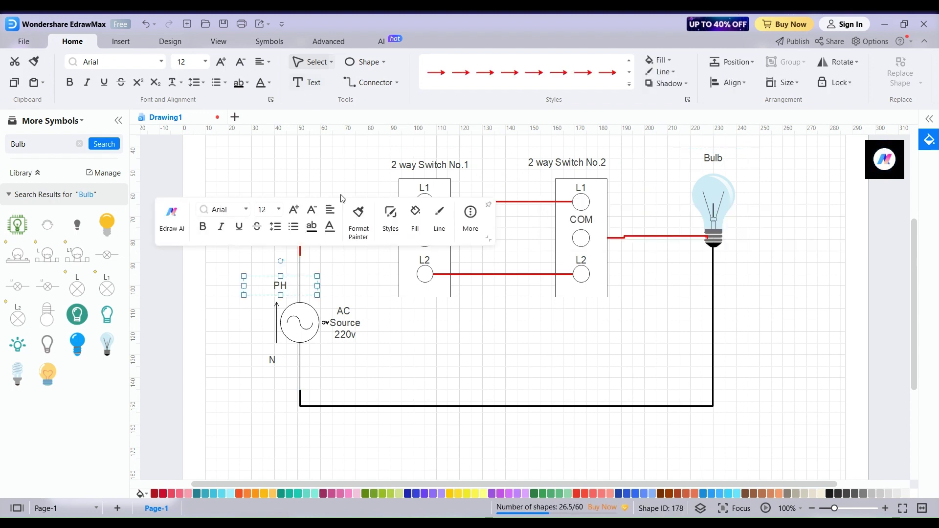
click(296, 332)
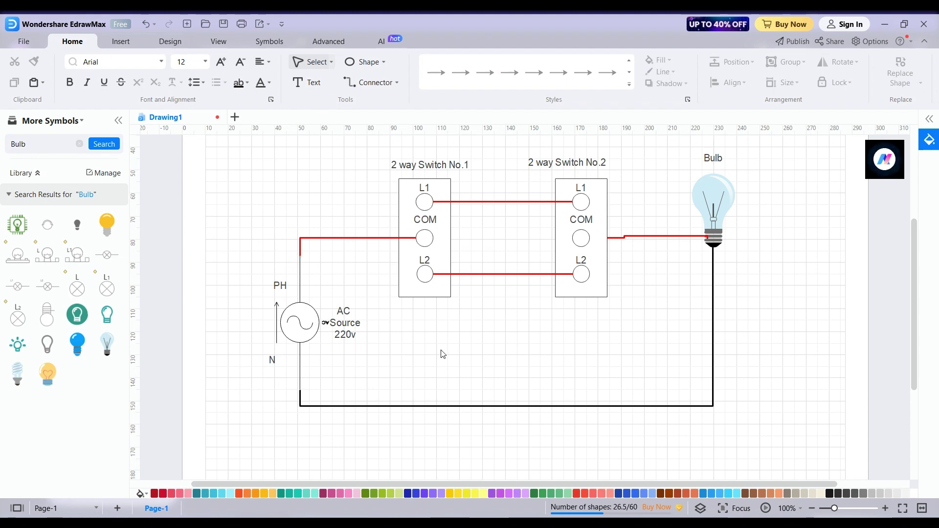
Present the current page in full screen to review the wiring diagram, and return to the drawing
click(210, 42)
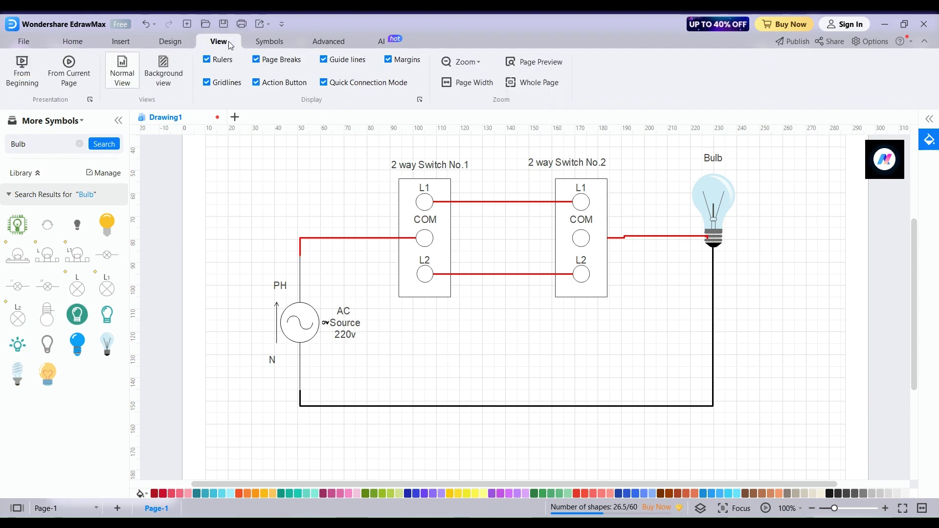
click(75, 64)
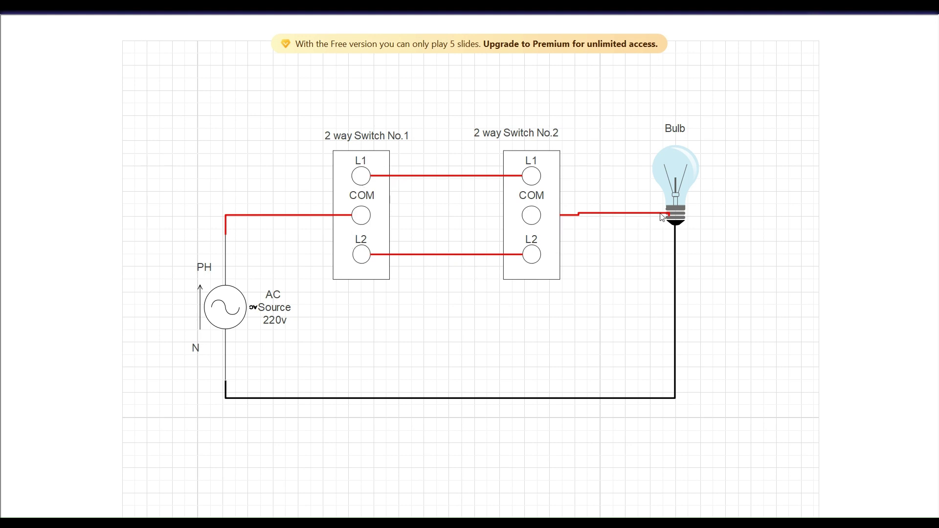
key(Escape)
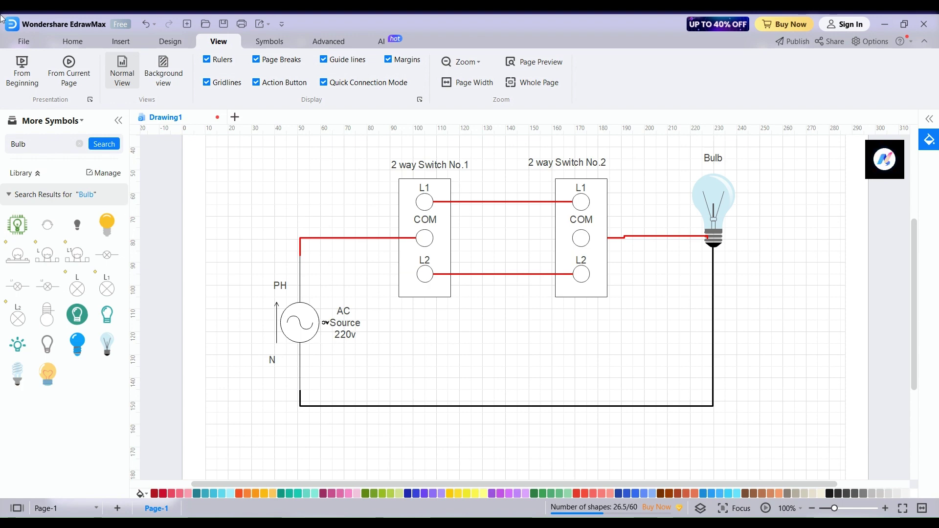
Review the graphics export settings and preview for the drawing, and return to the canvas without exporting
click(27, 44)
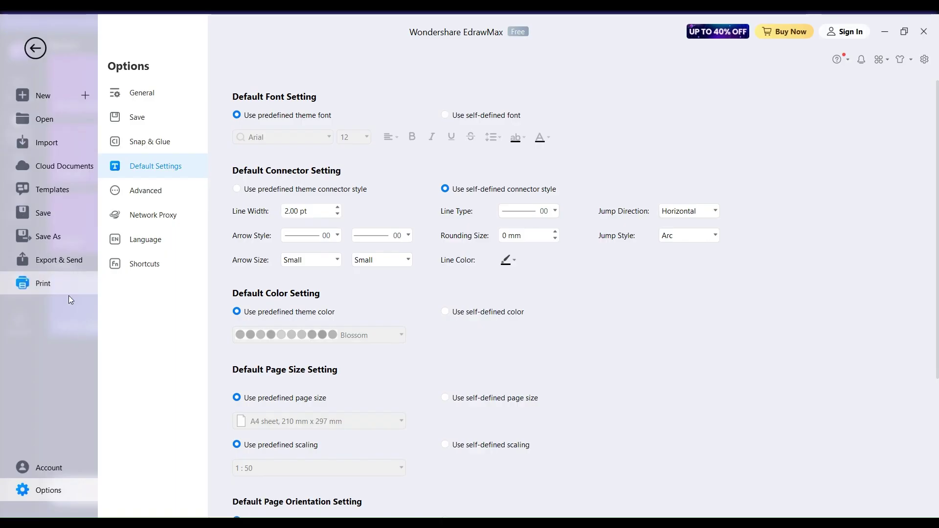
click(70, 263)
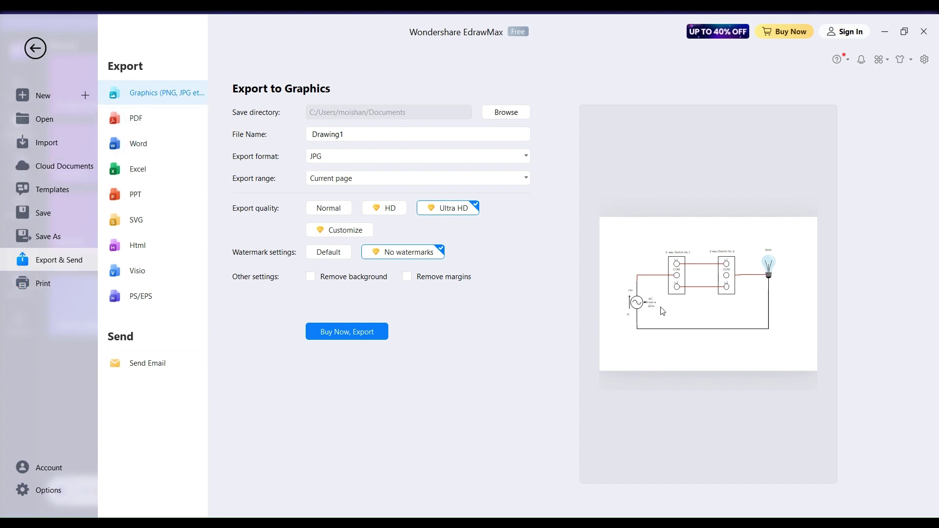
click(35, 48)
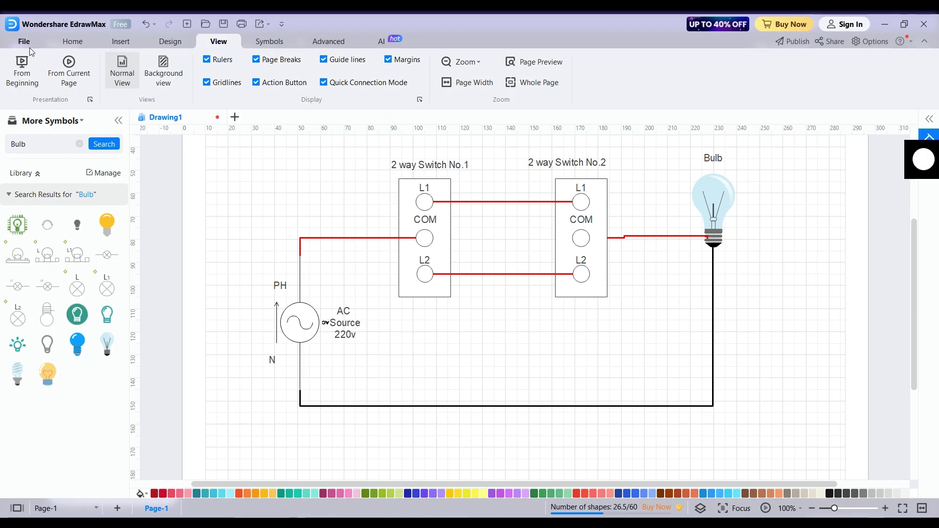
Show the finished wiring diagram again as a full-screen presentation from the current page
click(69, 79)
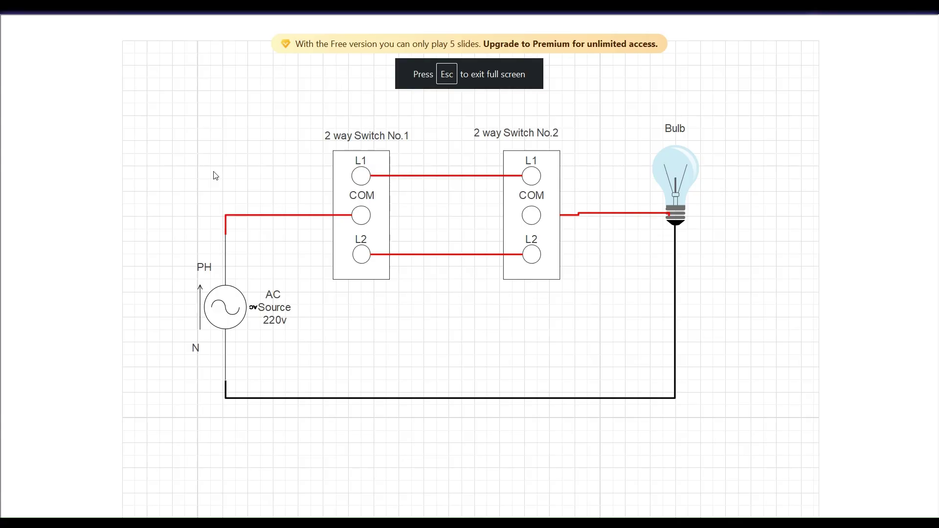